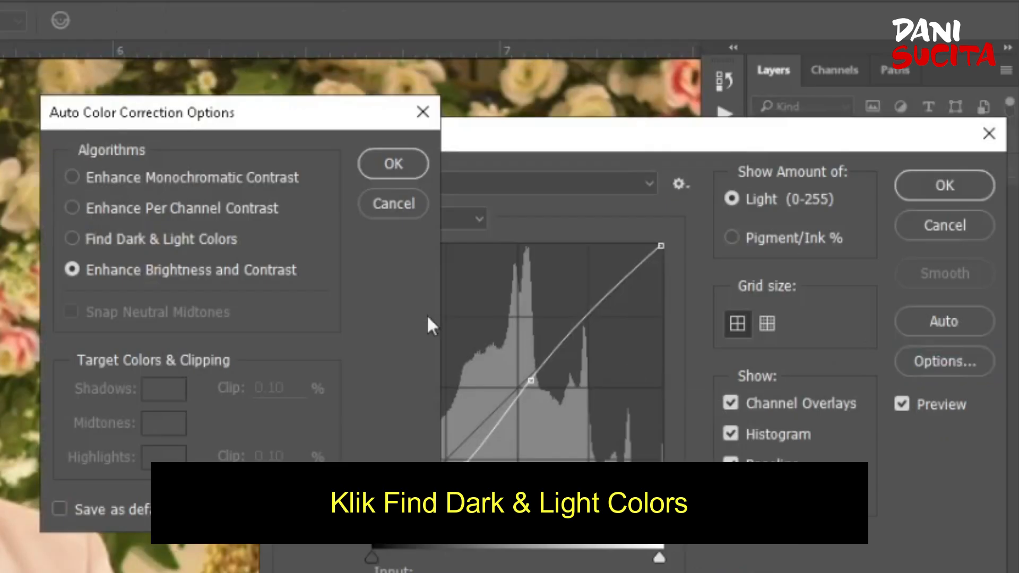
# - Apply the Curves auto colour correction with Find Dark & Light Colors and Snap Neutral Midtones enabled
pyautogui.click(161, 244)
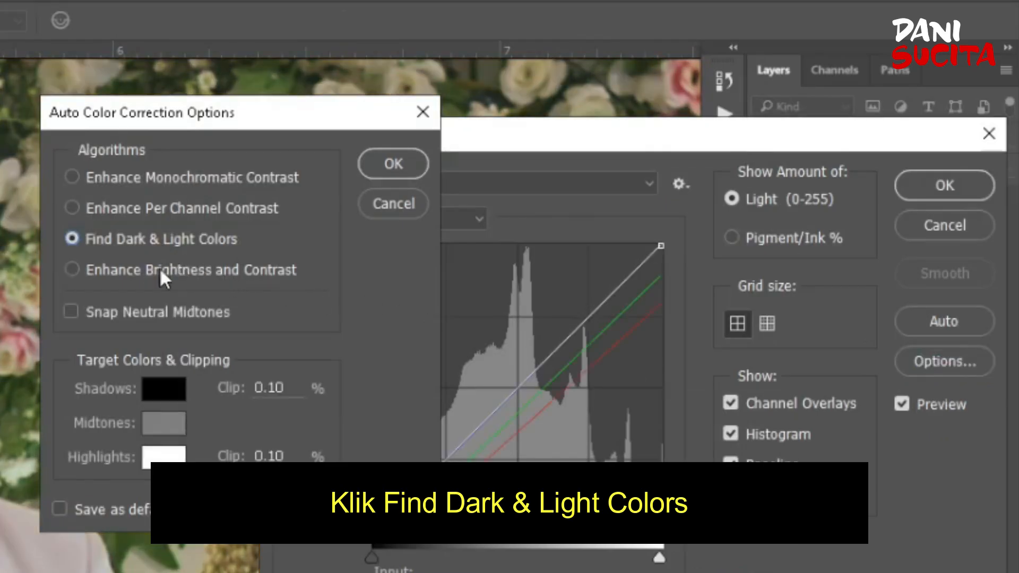
pyautogui.click(145, 311)
pyautogui.press('Return')
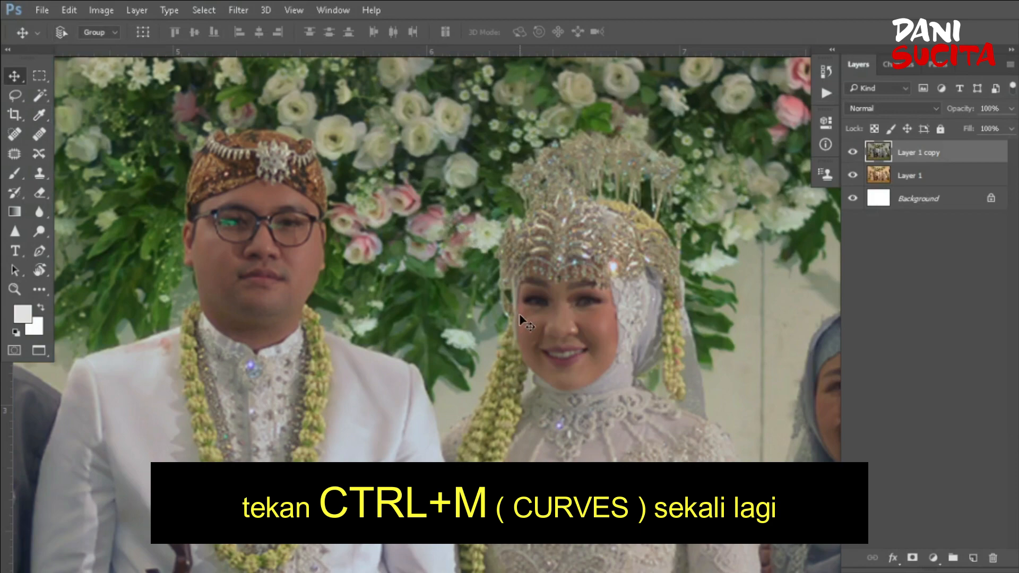
# - Apply Curves again with the Enhance Brightness and Contrast algorithm, and compare Layer 1 copy with the original layer below
pyautogui.hotkey('ctrl', 'm')
pyautogui.click(964, 255)
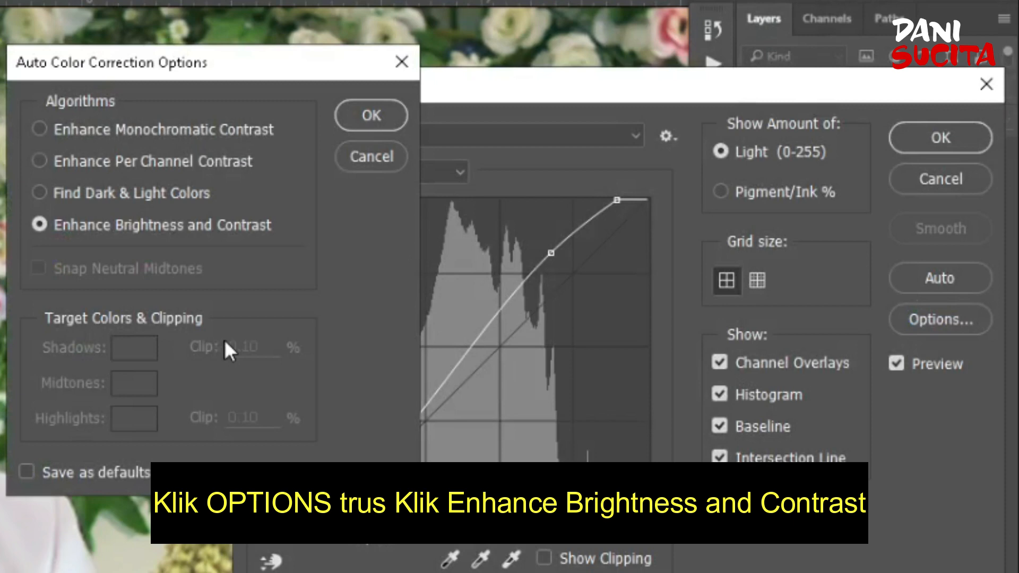
pyautogui.press('Return')
pyautogui.press('Return')
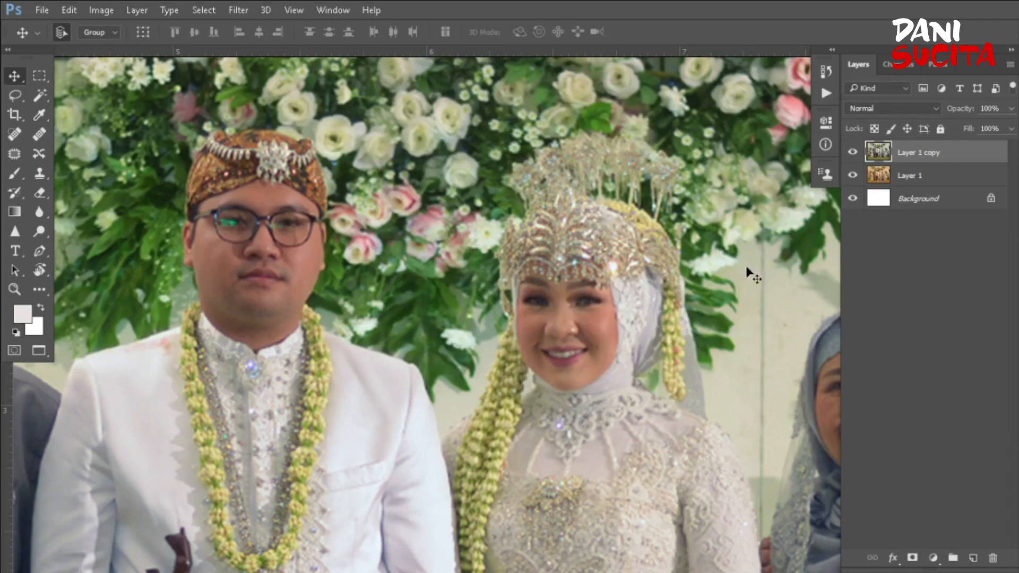
pyautogui.click(853, 152)
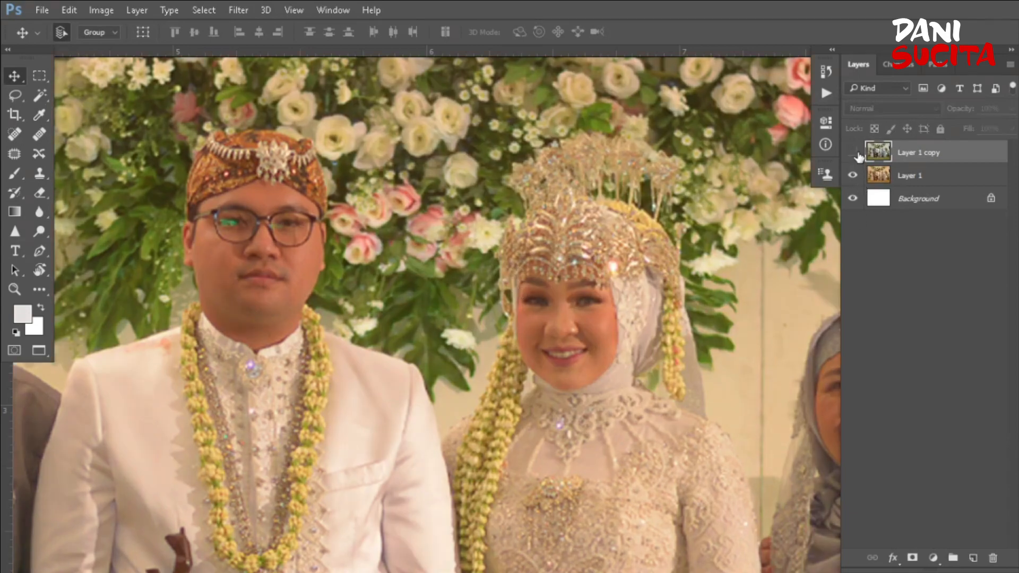
pyautogui.click(852, 152)
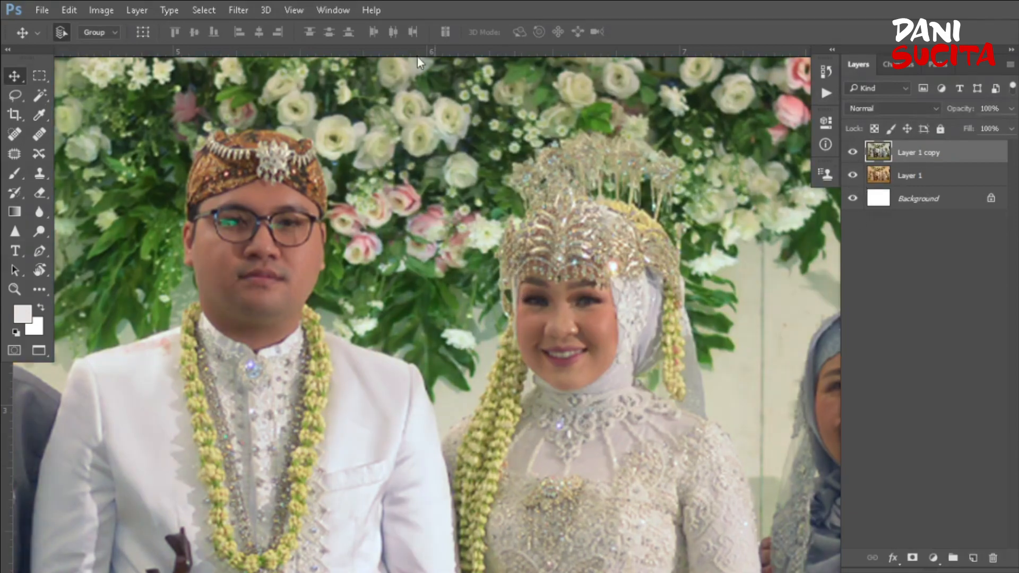
# - Open the Camera Raw Filter on Layer 1 copy and set Exposure to +0.35 and Contrast to +8
pyautogui.click(231, 9)
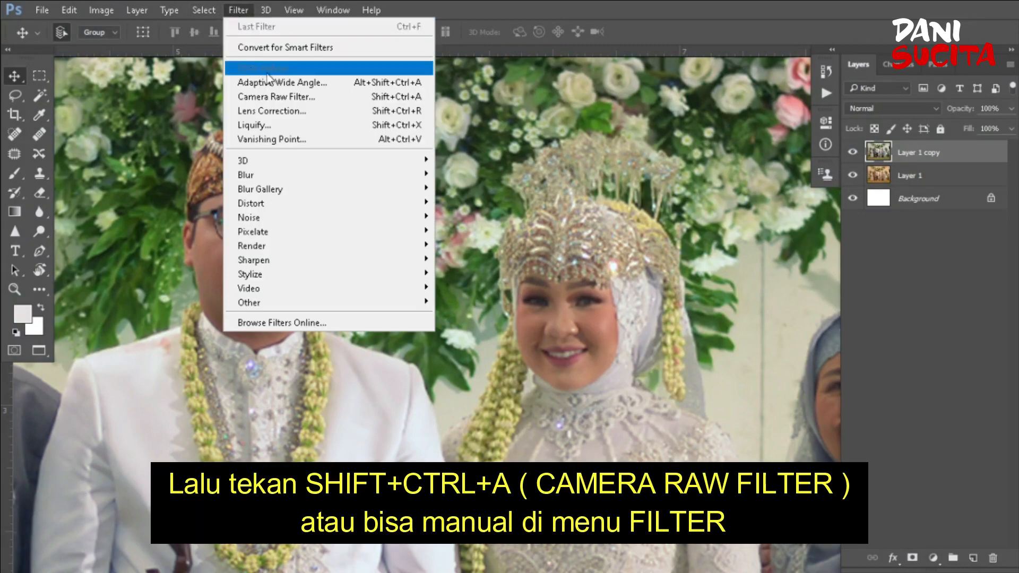
pyautogui.click(303, 97)
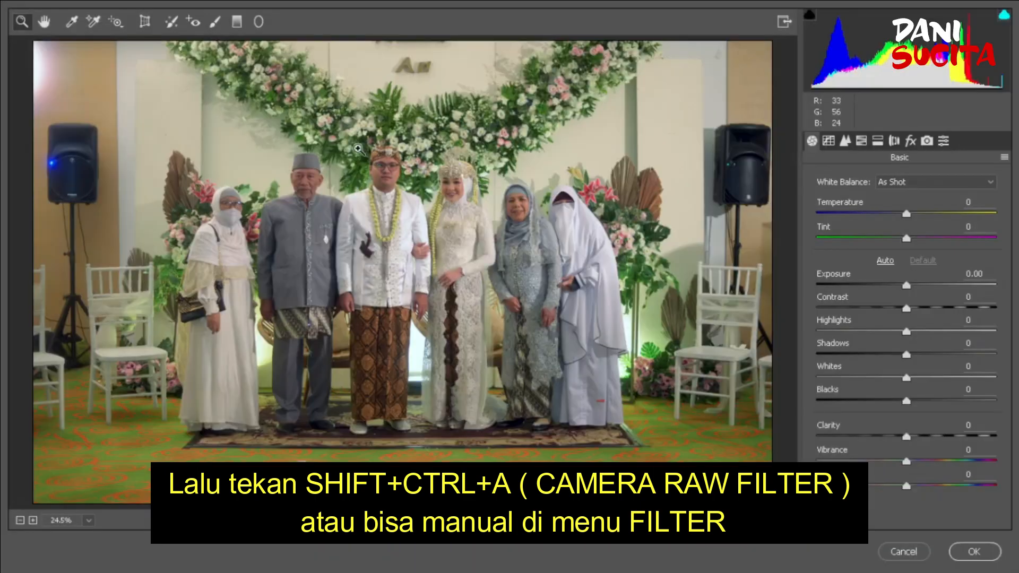
pyautogui.moveTo(357, 148); pyautogui.dragTo(515, 254)
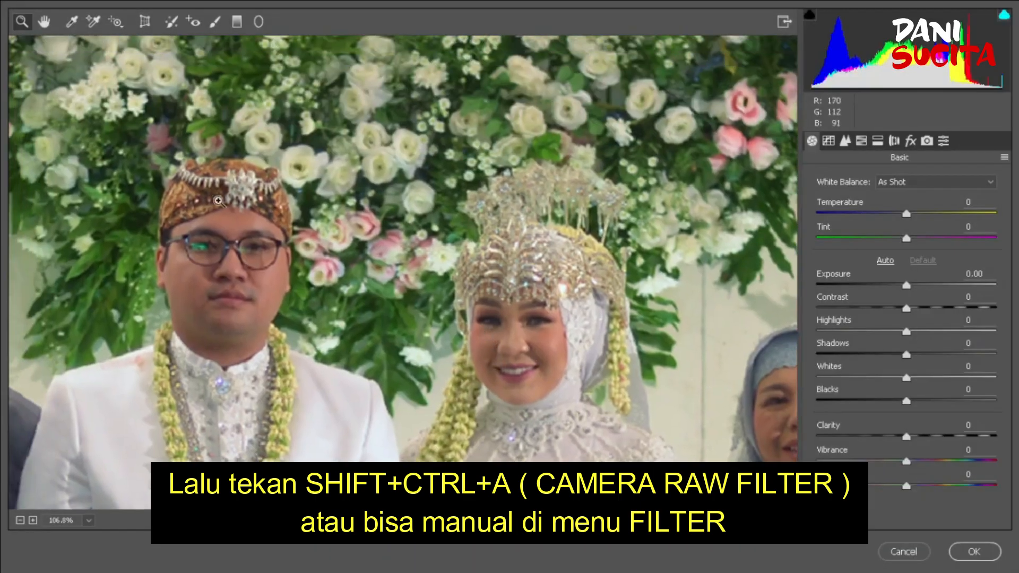
pyautogui.moveTo(127, 159); pyautogui.dragTo(666, 426)
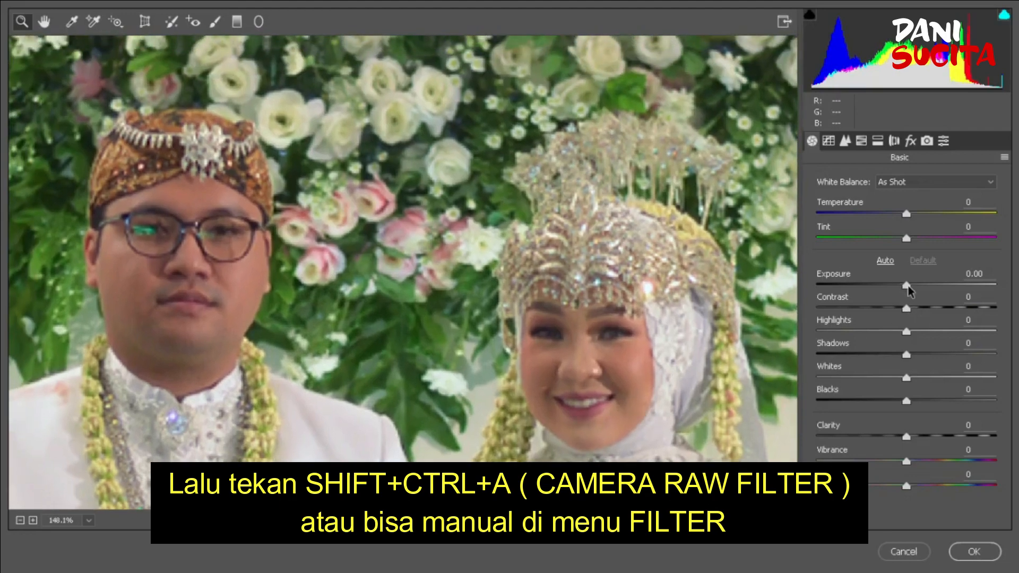
pyautogui.moveTo(907, 285); pyautogui.dragTo(916, 287)
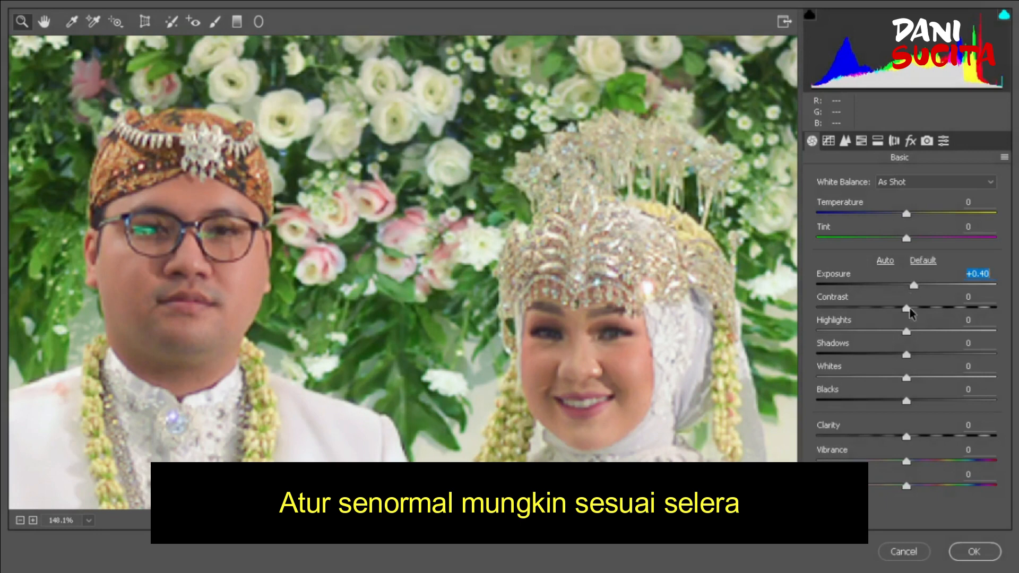
pyautogui.moveTo(909, 311); pyautogui.dragTo(913, 288)
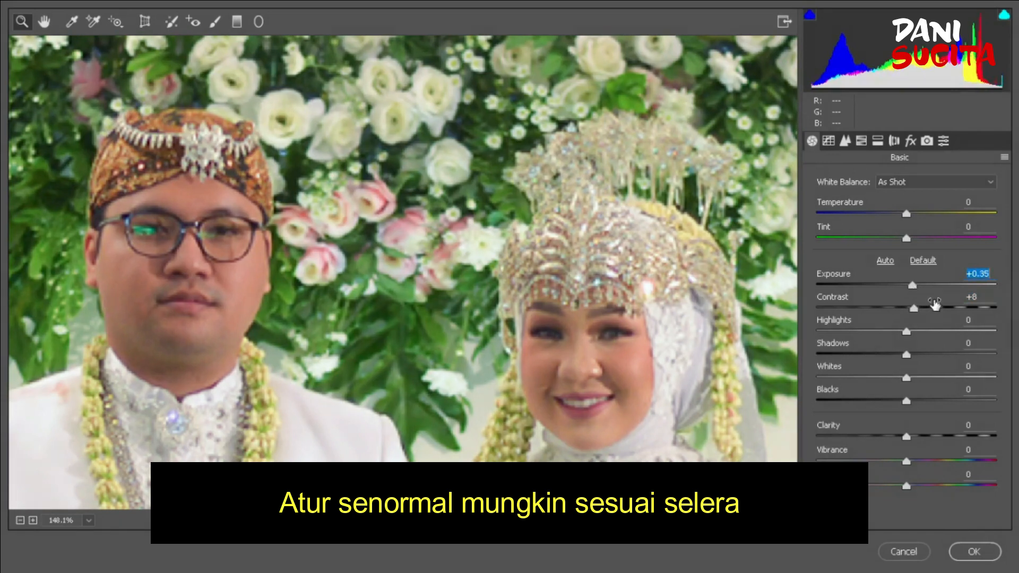
# - Set Highlights to -33, Shadows to +46 and Blacks to +28 in the basic adjustments
pyautogui.moveTo(906, 333); pyautogui.dragTo(878, 332)
pyautogui.moveTo(926, 354); pyautogui.dragTo(948, 354)
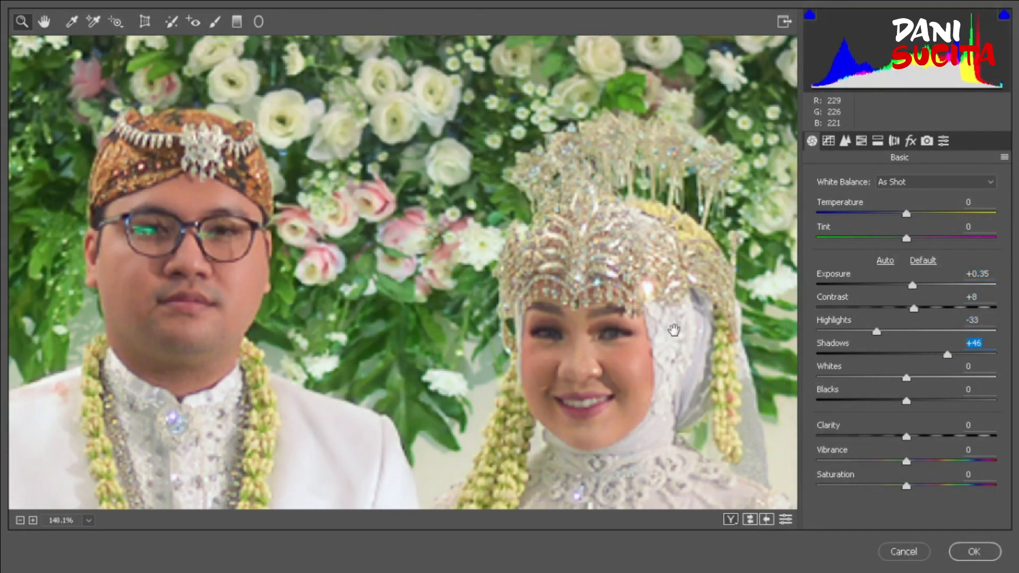
pyautogui.hotkey('ctrl', '-')
pyautogui.hotkey('ctrl', '-')
pyautogui.moveTo(902, 396); pyautogui.dragTo(928, 400)
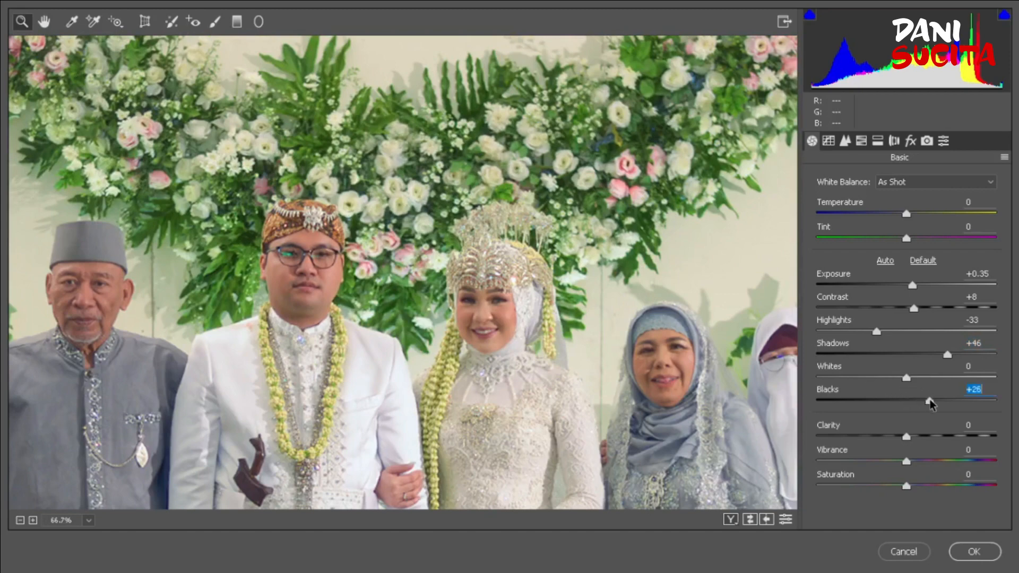
# - Cool the white balance by setting Temperature to -8 and Tint to +2
pyautogui.hotkey('ctrl', '+')
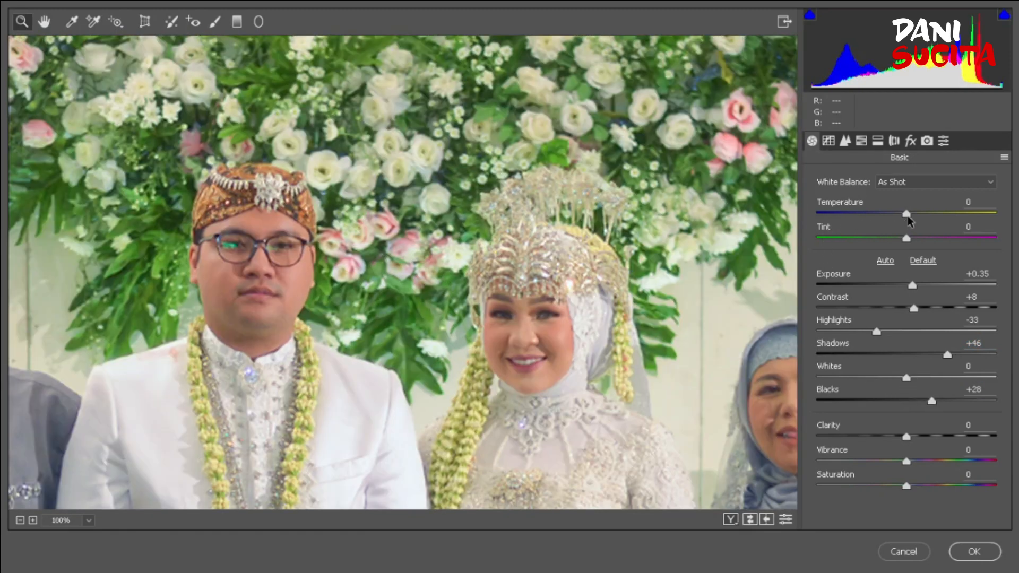
pyautogui.moveTo(906, 214); pyautogui.dragTo(910, 245)
pyautogui.hotkey('ctrl', '+')
pyautogui.hotkey('ctrl', '-')
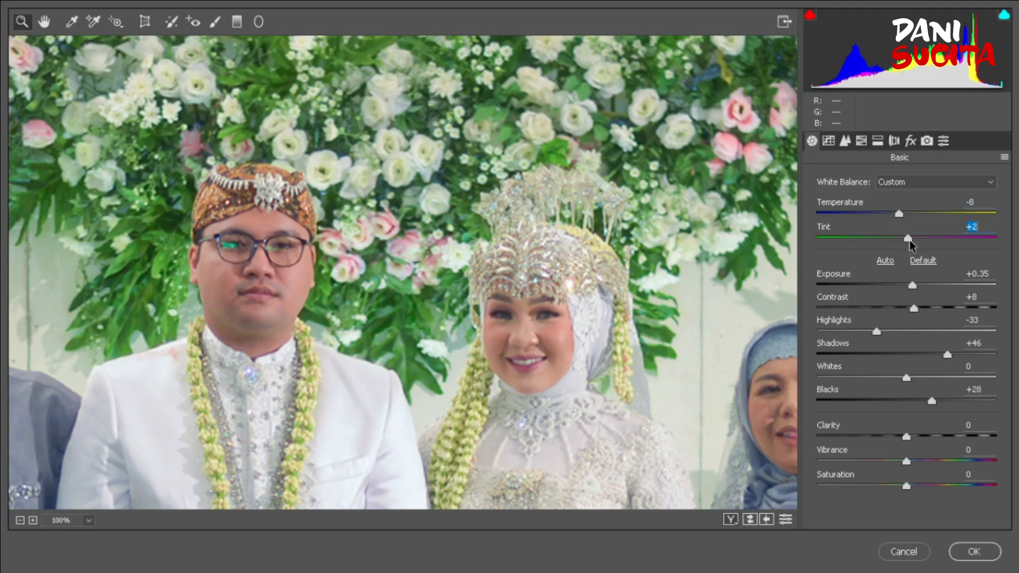
# - Set Clarity to +4, Vibrance to -5 and Saturation to -4, and return Tint to 0
pyautogui.moveTo(906, 437); pyautogui.dragTo(901, 488)
pyautogui.hotkey('ctrl', '+')
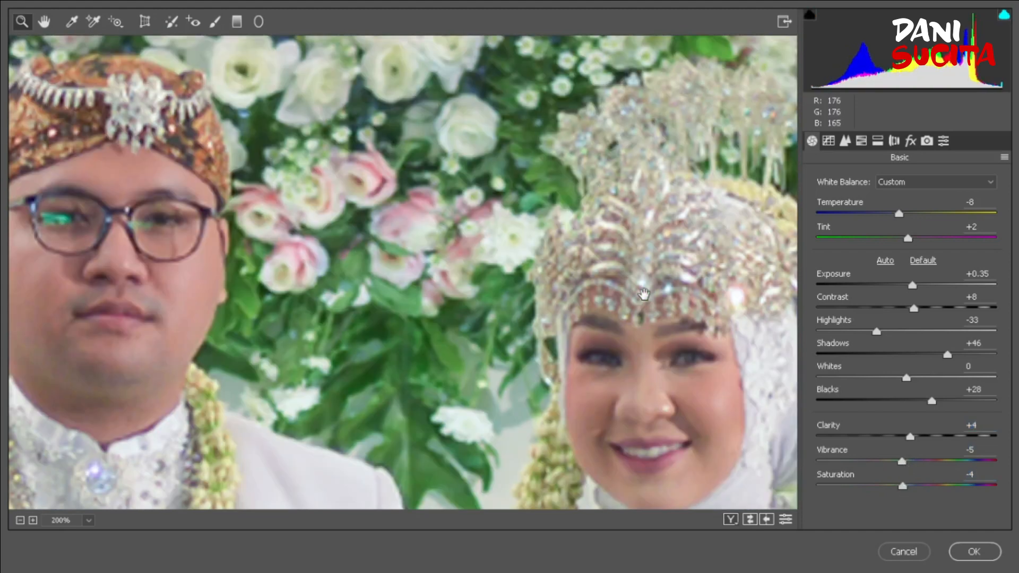
pyautogui.moveTo(644, 298); pyautogui.dragTo(488, 233)
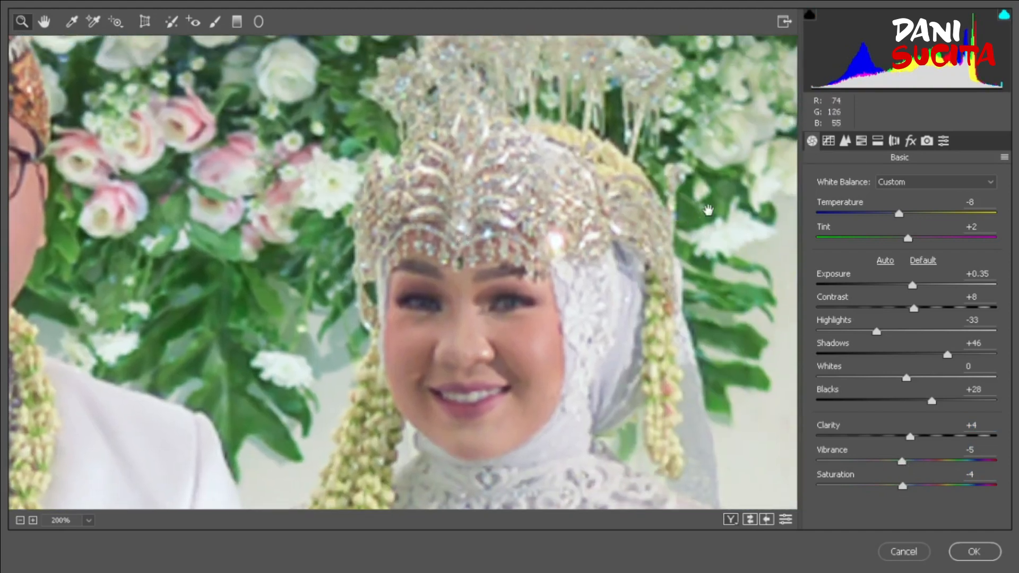
pyautogui.hotkey('ctrl', '-')
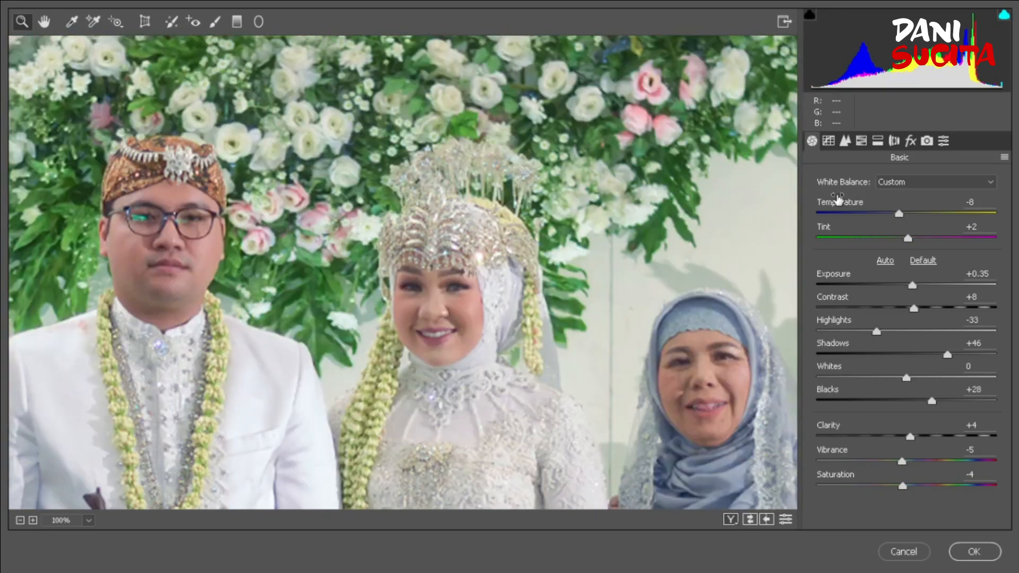
pyautogui.hotkey('ctrl', '+')
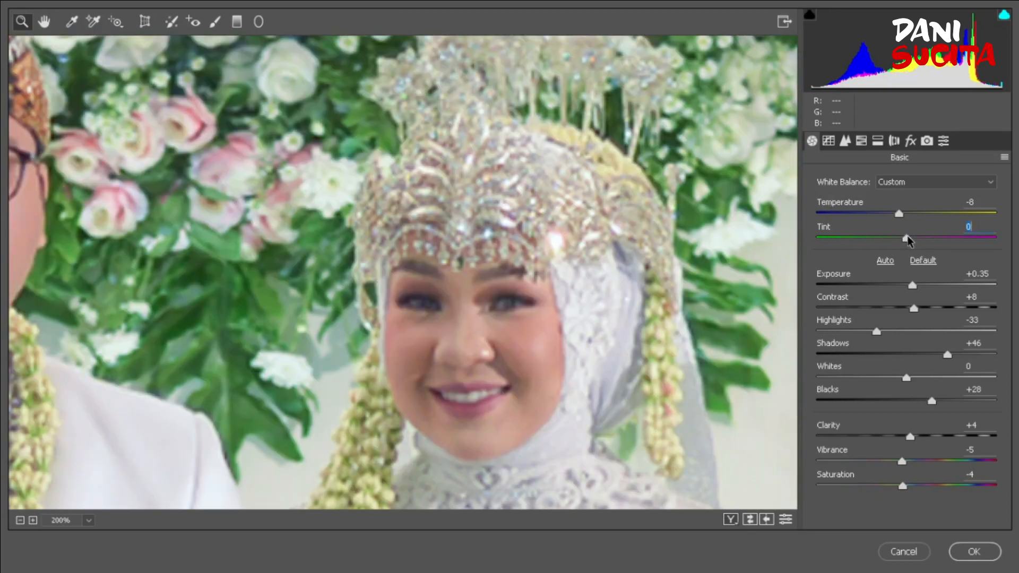
# - Apply the Medium Contrast preset to the point tone curve and check the bride's face
pyautogui.hotkey('ctrl', '-')
pyautogui.click(829, 141)
pyautogui.click(839, 209)
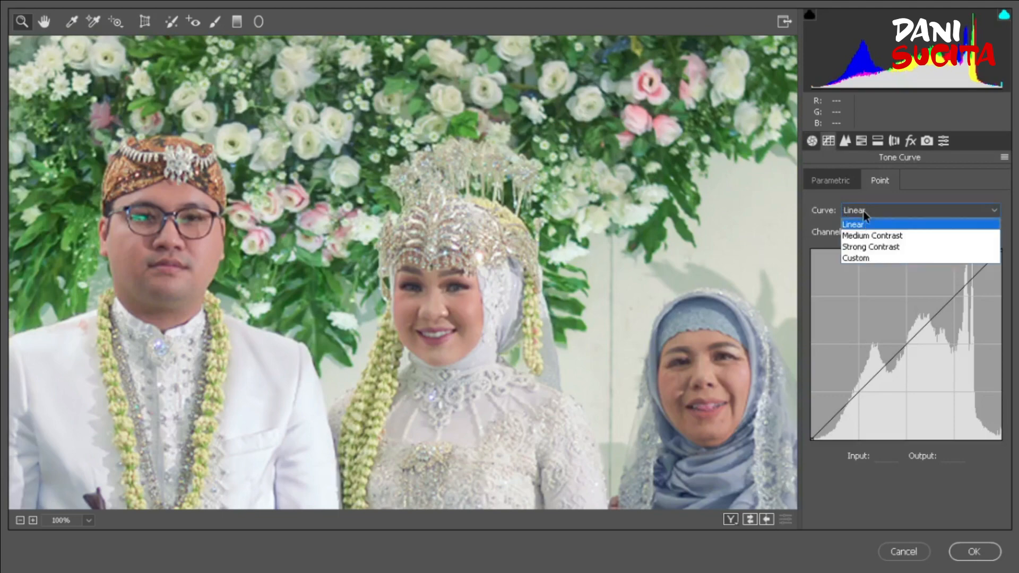
pyautogui.click(862, 232)
pyautogui.hotkey('ctrl', '+')
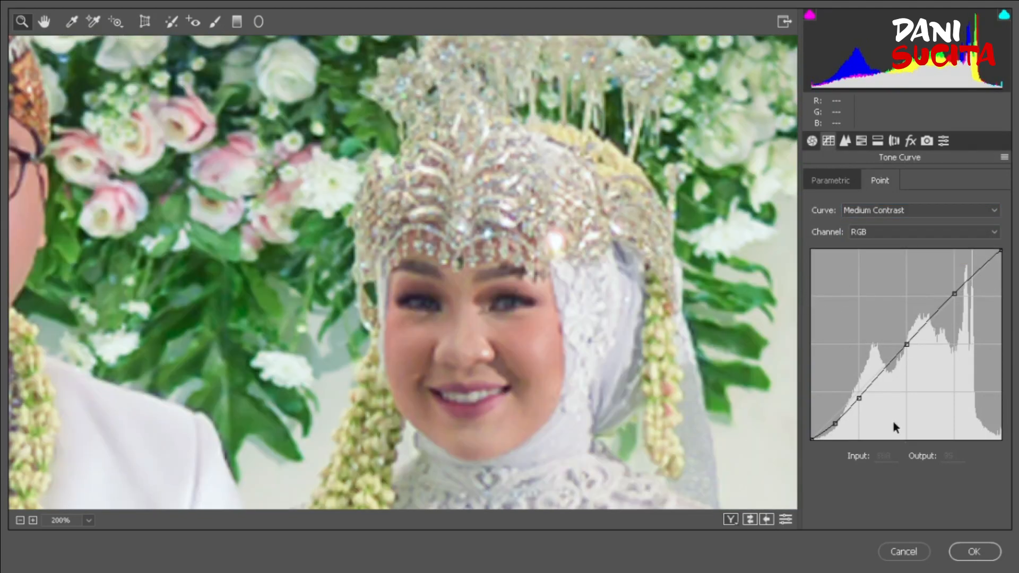
pyautogui.hotkey('ctrl', '-')
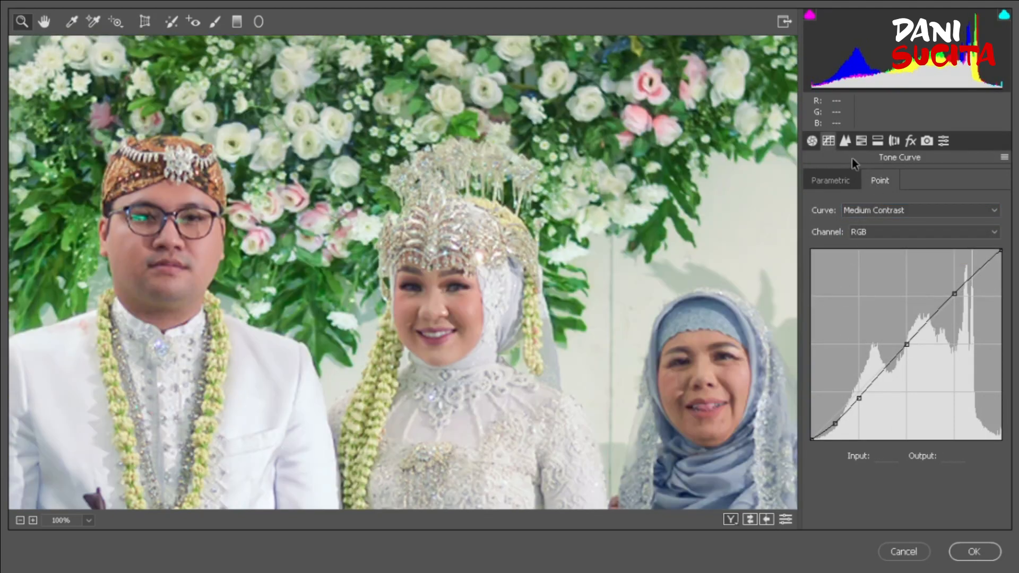
# - Set the Luminance noise reduction to 20 and the Sharpening Amount to 17
pyautogui.click(845, 141)
pyautogui.hotkey('ctrl', '+')
pyautogui.moveTo(847, 328); pyautogui.dragTo(852, 330)
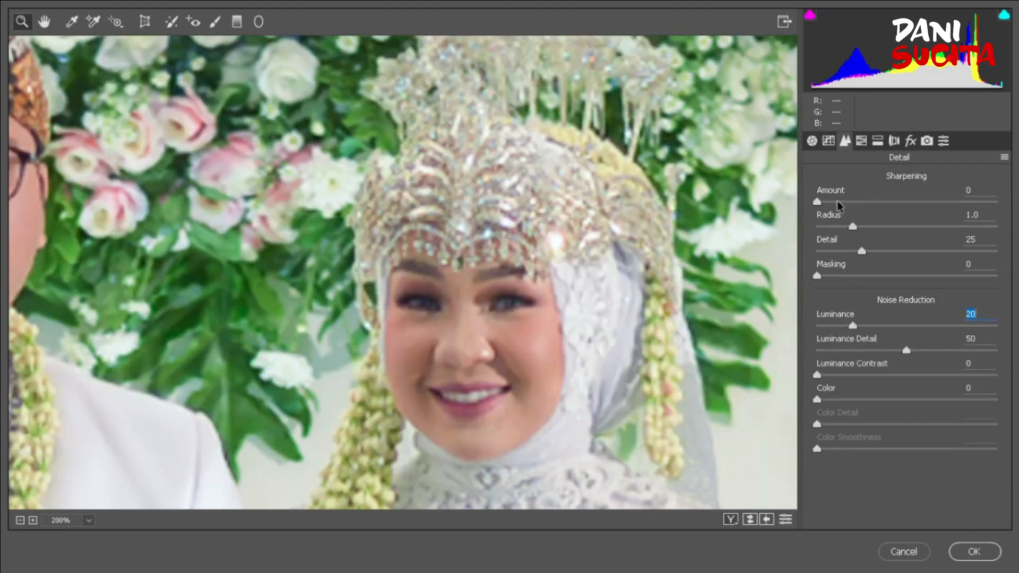
pyautogui.moveTo(834, 202); pyautogui.dragTo(836, 202)
pyautogui.hotkey('ctrl', '-')
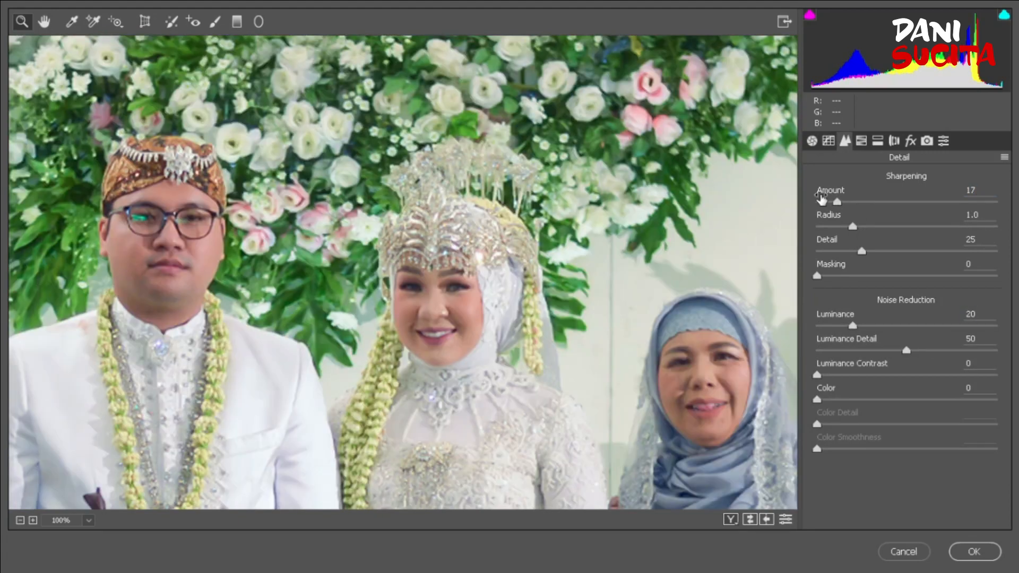
# - Reduce the HSL saturation of Yellows to -19, Greens to -32, Aquas to -8 and Blues to -18
pyautogui.click(861, 141)
pyautogui.click(866, 203)
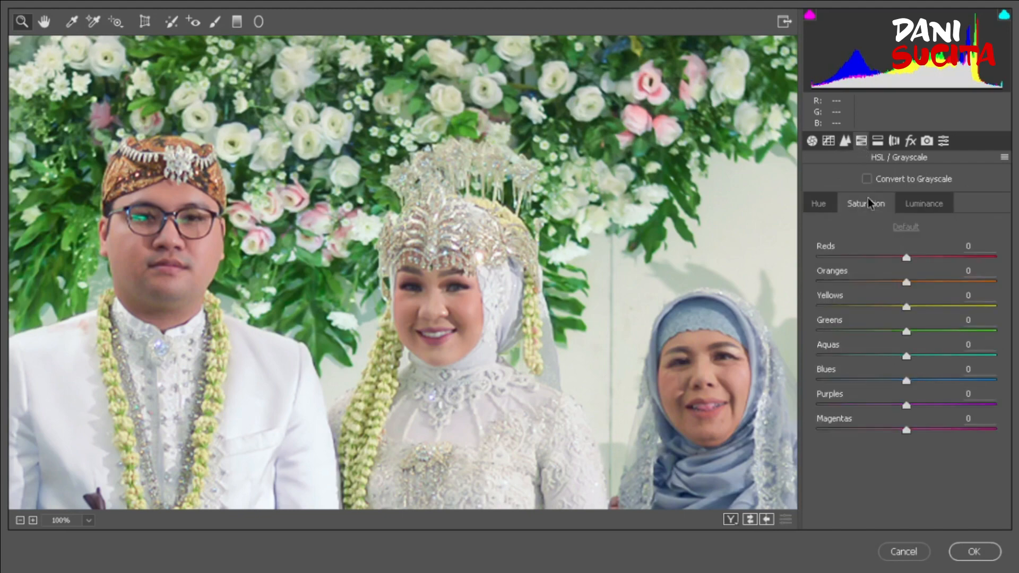
pyautogui.moveTo(906, 307); pyautogui.dragTo(887, 383)
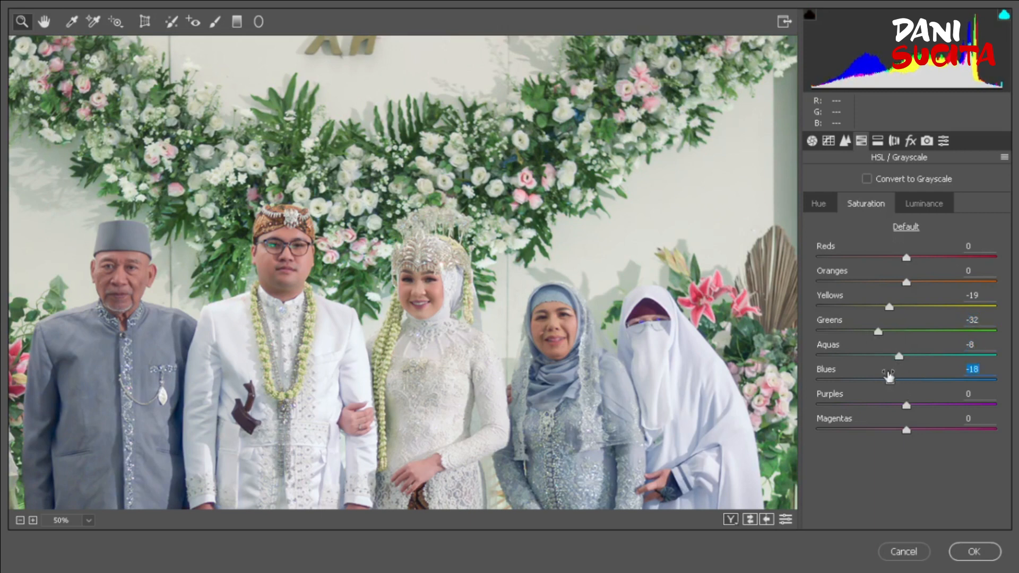
pyautogui.hotkey('ctrl', '-')
pyautogui.hotkey('ctrl', '+')
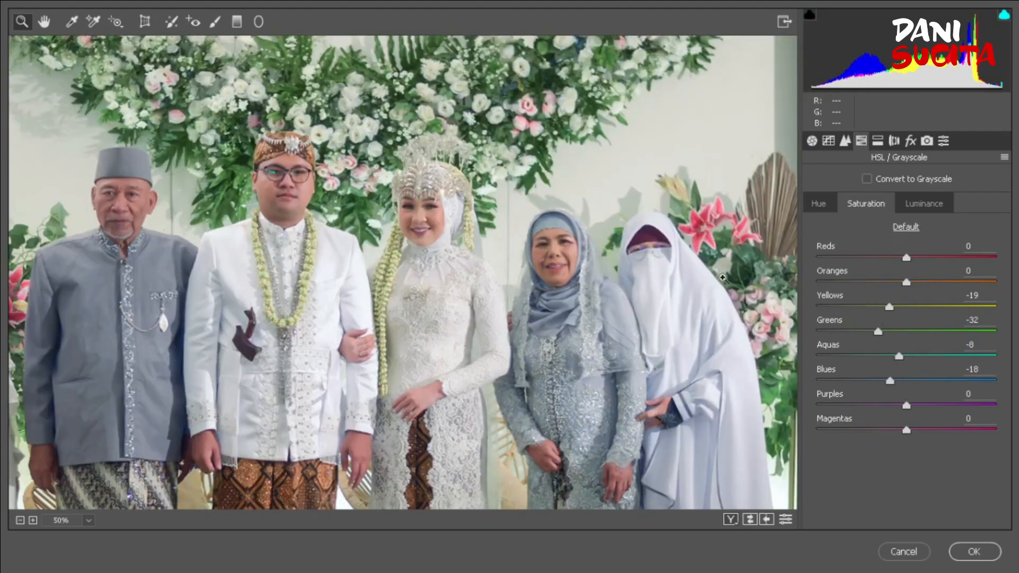
pyautogui.moveTo(555, 223); pyautogui.dragTo(587, 285)
# - Raise the HSL luminance of Oranges to +10, Yellows to +28, Greens to +20 and Blues to +15
pyautogui.click(926, 209)
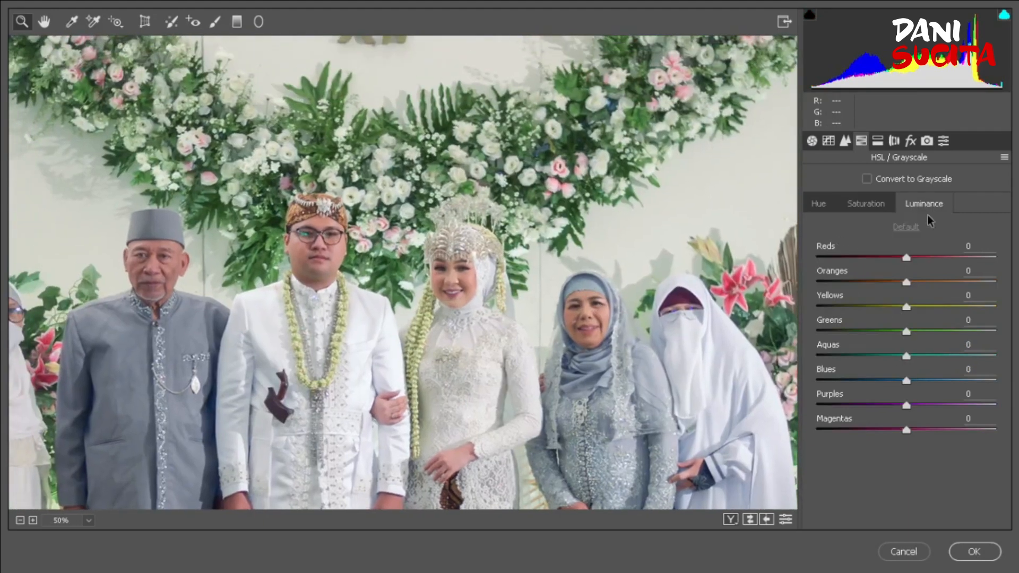
pyautogui.moveTo(917, 283); pyautogui.dragTo(915, 285)
pyautogui.moveTo(391, 205); pyautogui.dragTo(549, 361)
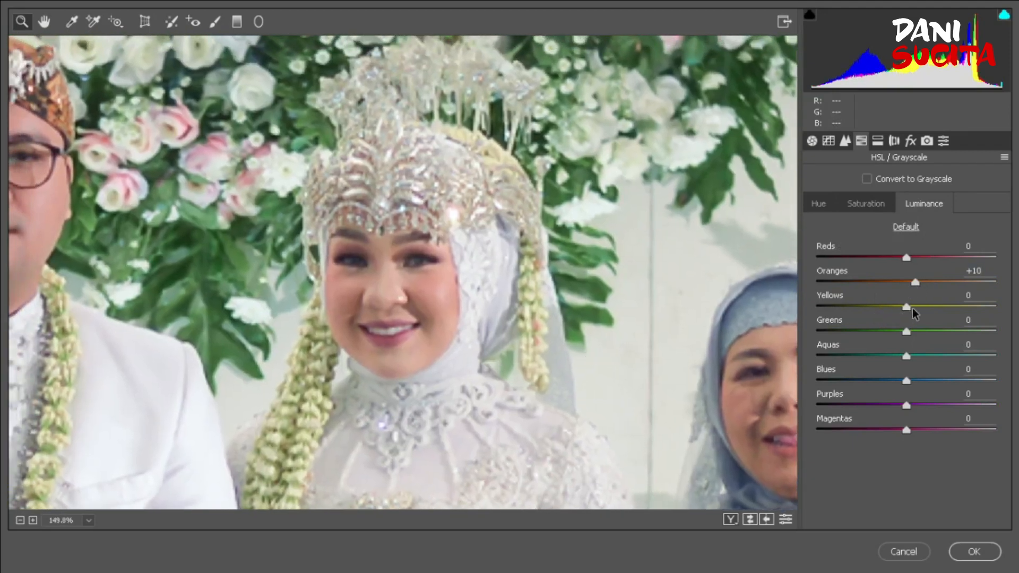
pyautogui.moveTo(911, 308); pyautogui.dragTo(923, 333)
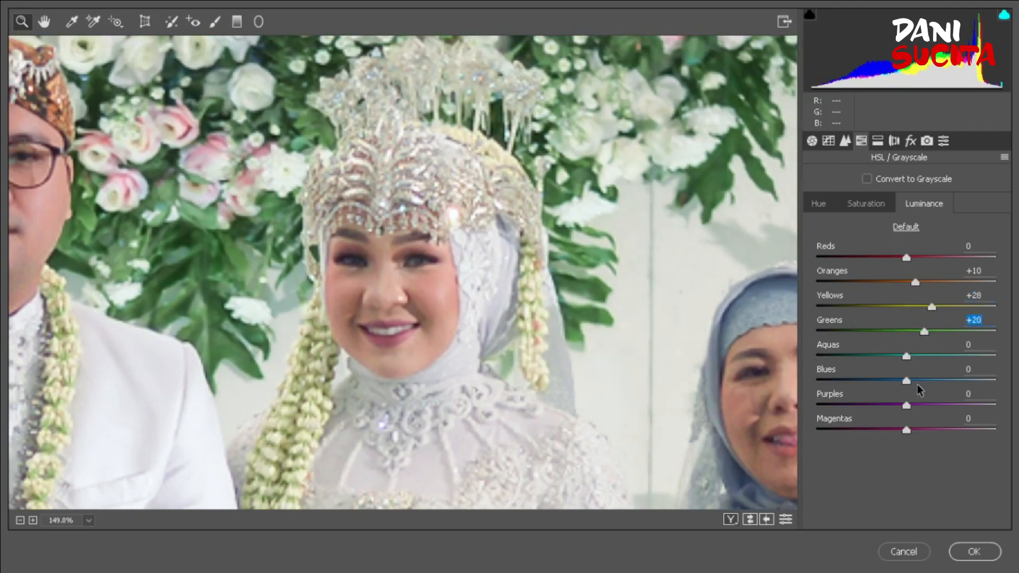
pyautogui.moveTo(907, 380); pyautogui.dragTo(920, 381)
pyautogui.hotkey('ctrl', '-')
pyautogui.hotkey('ctrl', '-')
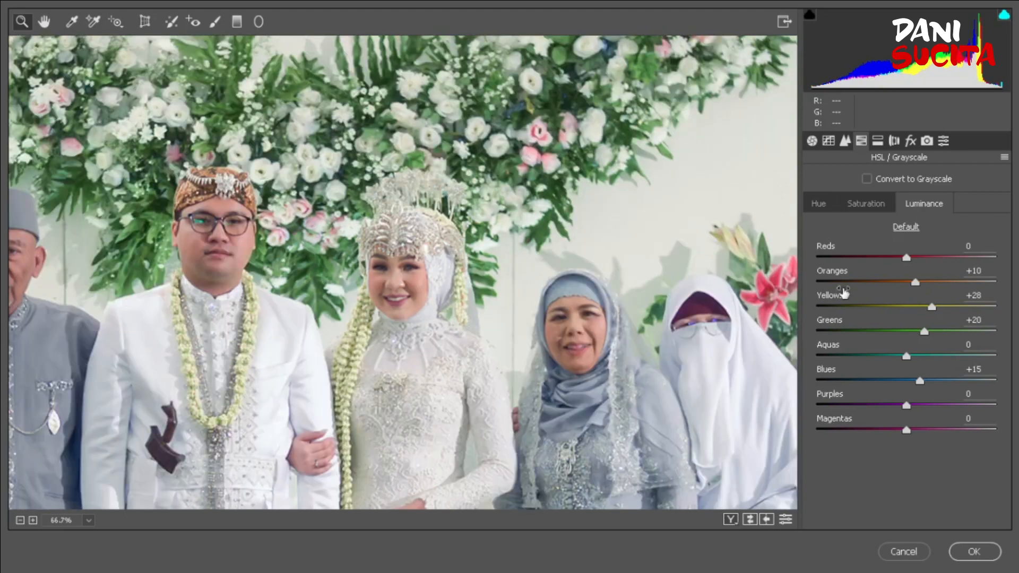
# - Return to the basic adjustments and raise Blacks to +48 and Shadows to +48
pyautogui.click(812, 141)
pyautogui.hotkey('ctrl', '+')
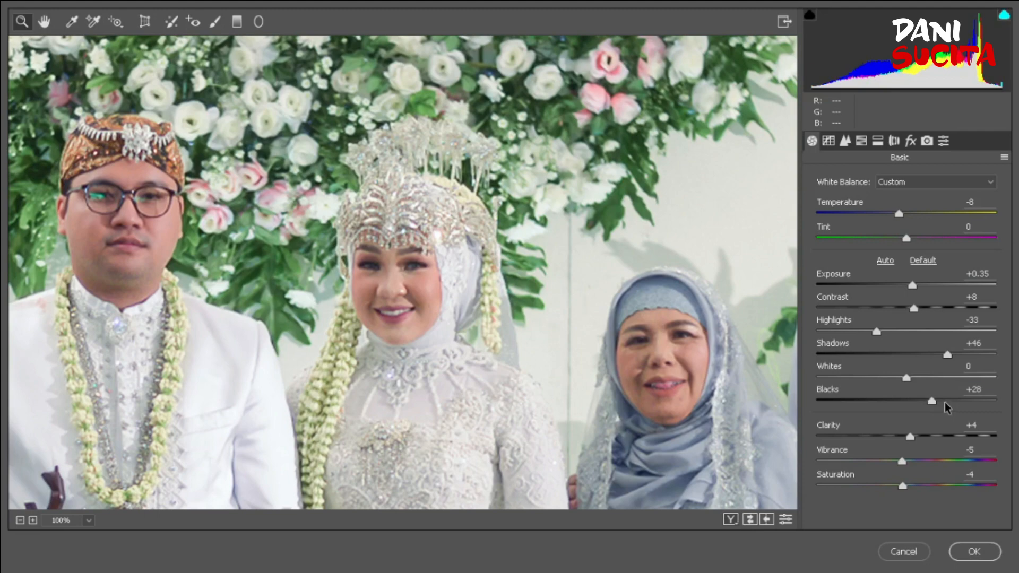
pyautogui.moveTo(944, 404); pyautogui.dragTo(949, 405)
pyautogui.hotkey('ctrl', '-')
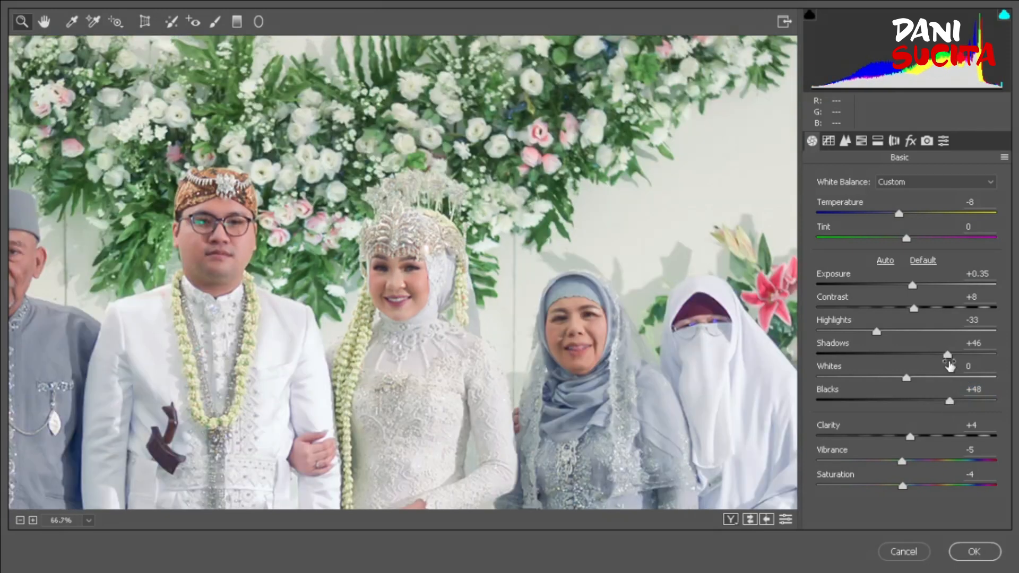
pyautogui.click(948, 356)
# - Raise Contrast to +16 and Exposure to +0.45
pyautogui.moveTo(913, 308); pyautogui.dragTo(909, 285)
pyautogui.hotkey('ctrl', '+')
pyautogui.hotkey('ctrl', '+')
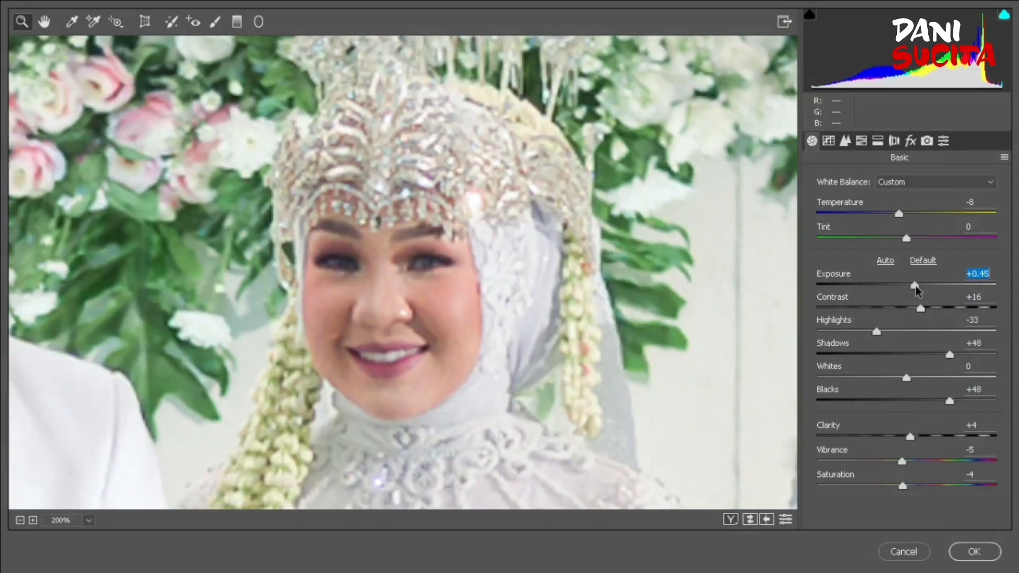
# - Set Exposure to +0.40 while checking the whole group photo
pyautogui.hotkey('ctrl', '0')
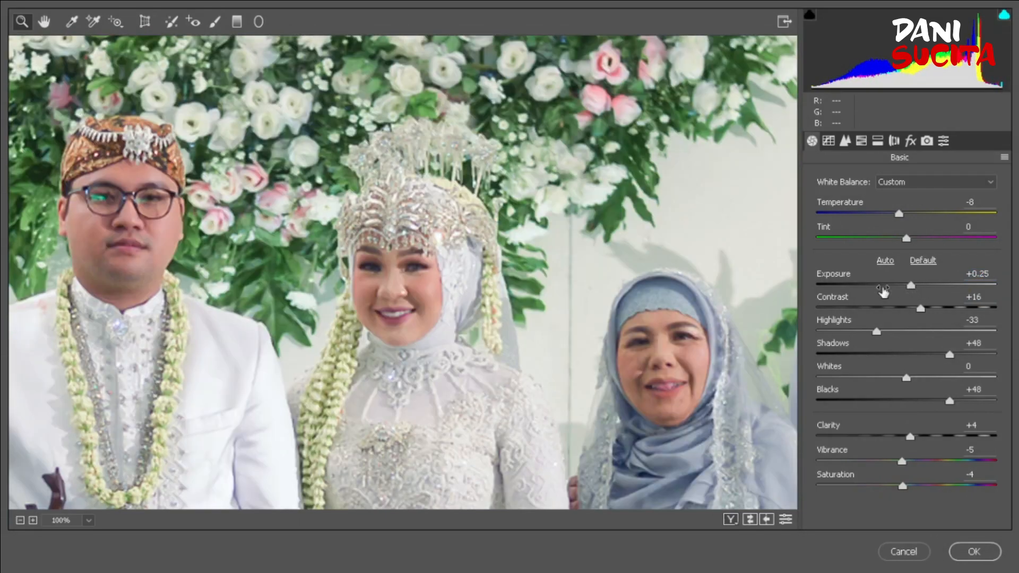
pyautogui.moveTo(909, 284); pyautogui.dragTo(913, 286)
pyautogui.hotkey('ctrl', '-')
pyautogui.hotkey('ctrl', '-')
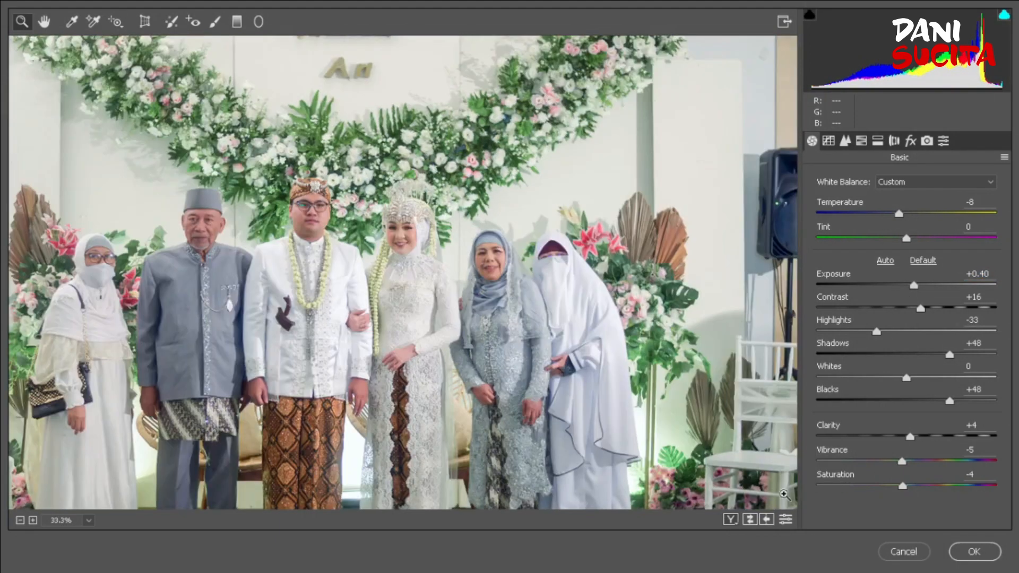
# - Compare the bride's face in side-by-side before and after views and apply the Camera Raw adjustments
pyautogui.click(730, 519)
pyautogui.moveTo(598, 291); pyautogui.dragTo(654, 310)
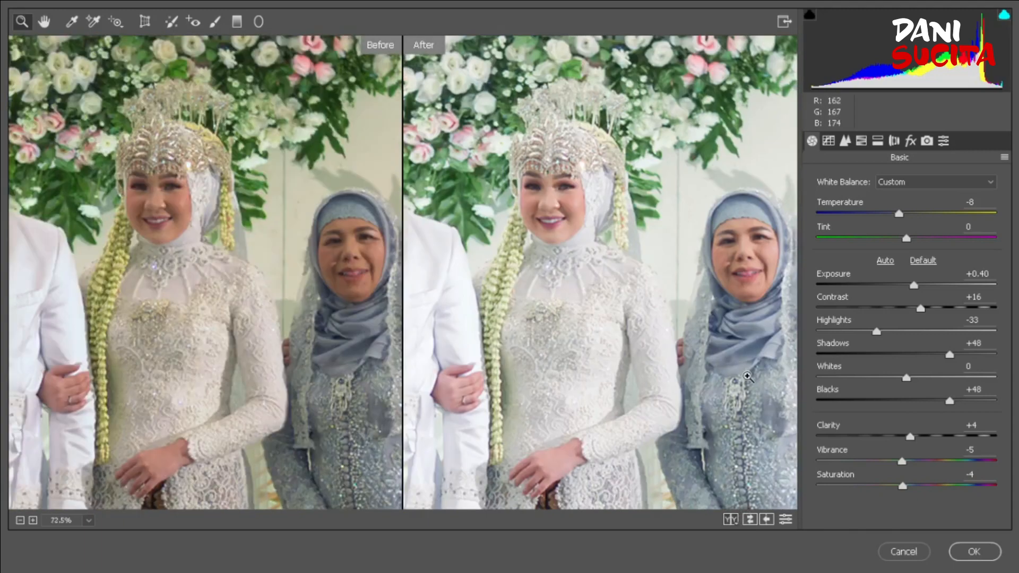
pyautogui.scroll(3, 652, 310)
pyautogui.moveTo(511, 161); pyautogui.dragTo(684, 422)
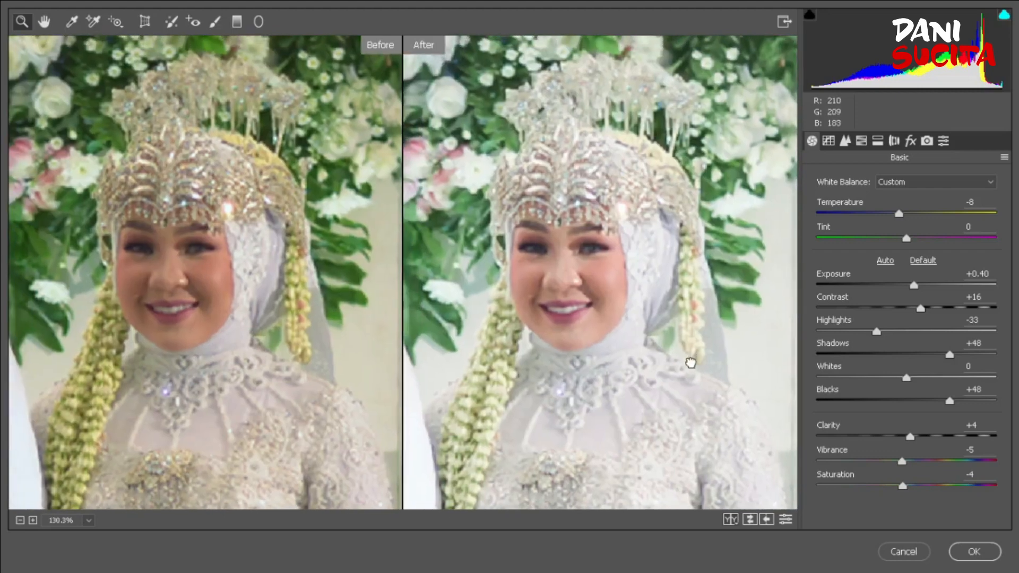
pyautogui.moveTo(690, 362); pyautogui.dragTo(694, 387)
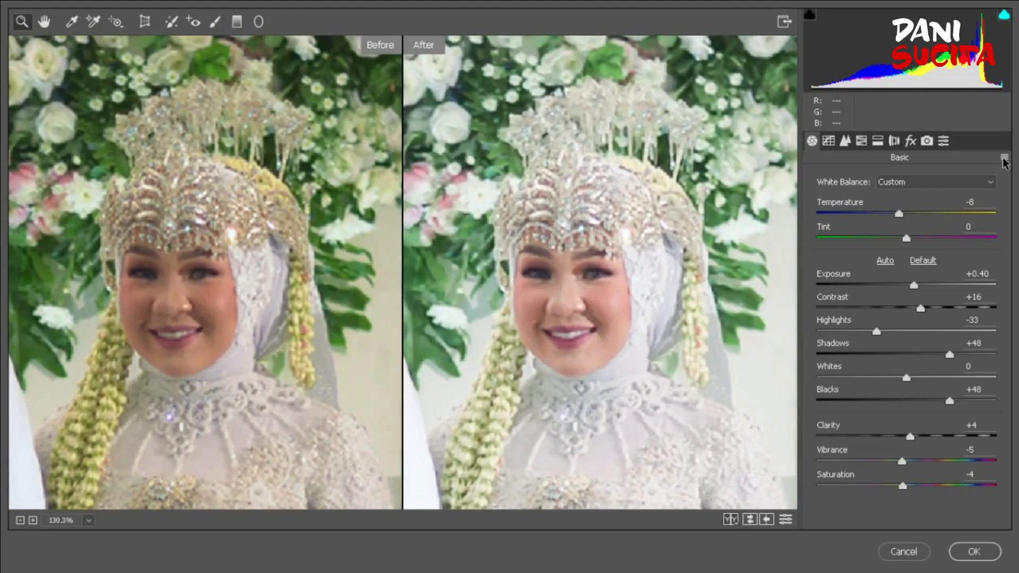
pyautogui.click(973, 551)
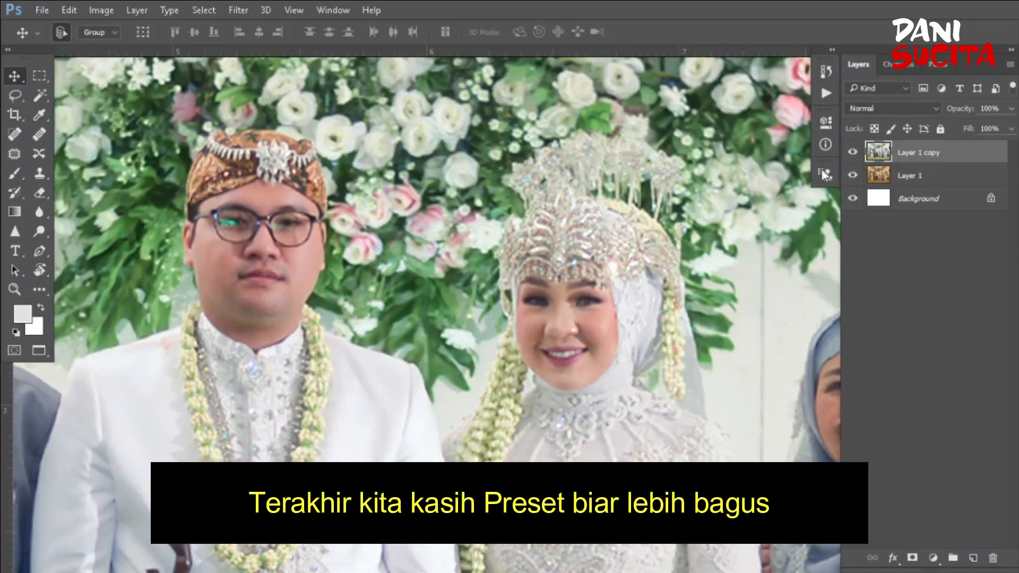
# - Hide and show Layer 1 copy to compare the correction with the original photo, including the couple's faces up close
pyautogui.scroll(-5, 565, 326)
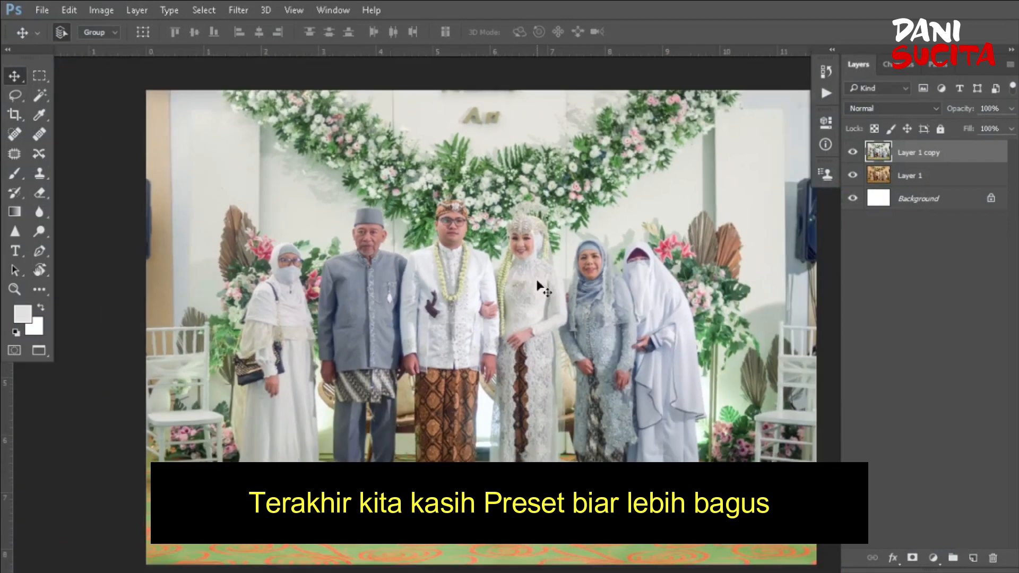
pyautogui.scroll(-1, 540, 287)
pyautogui.click(852, 153)
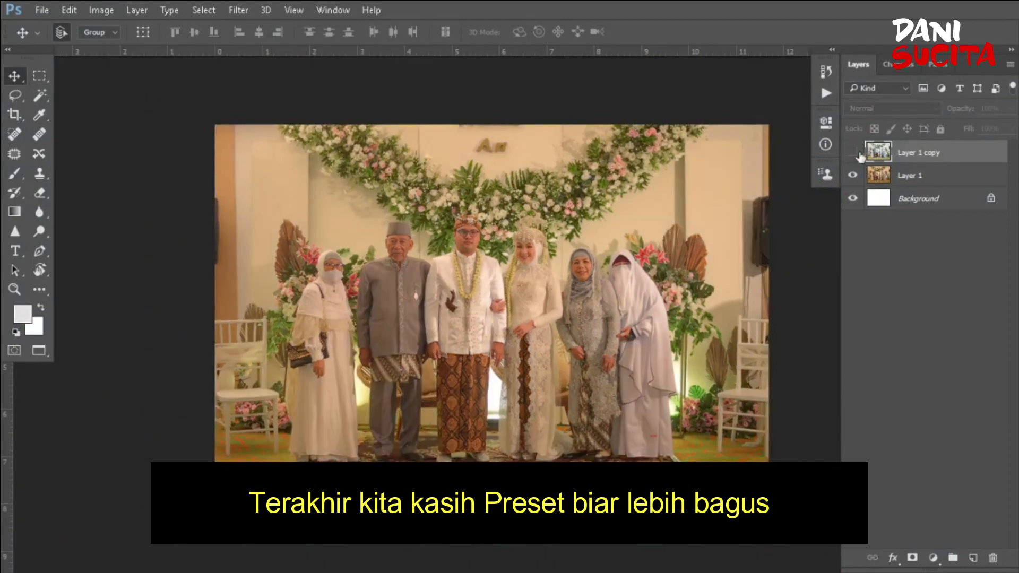
pyautogui.click(852, 152)
pyautogui.scroll(6, 572, 234)
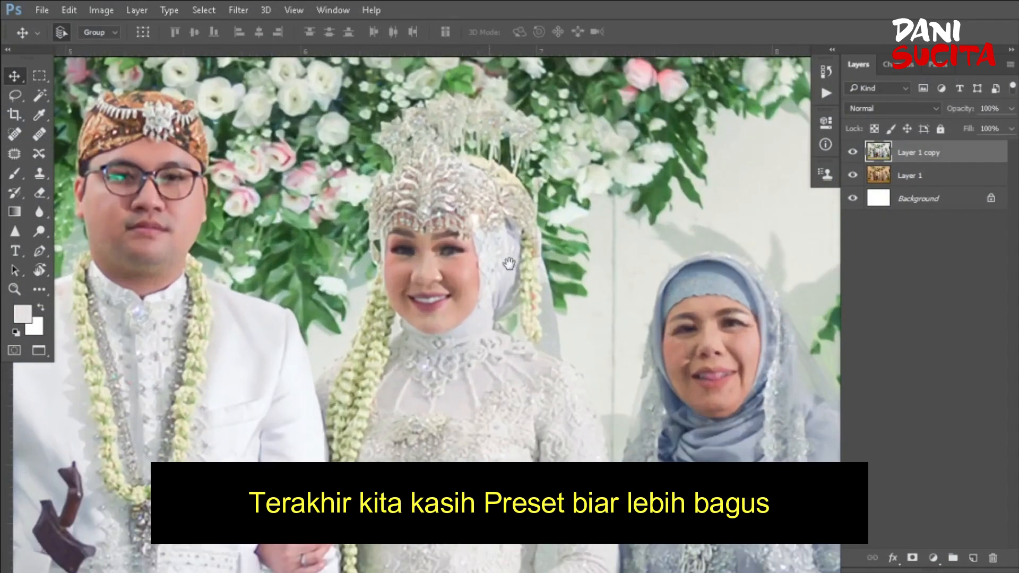
pyautogui.scroll(1, 615, 316)
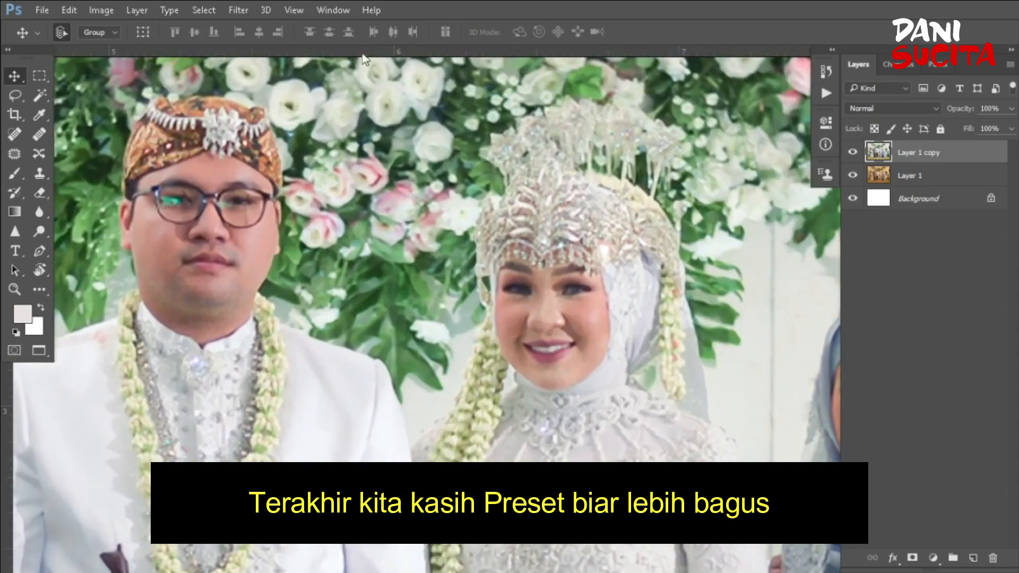
# - Reopen the Camera Raw Filter on Layer 1 copy and apply the Element AIR (5) preset
pyautogui.click(246, 10)
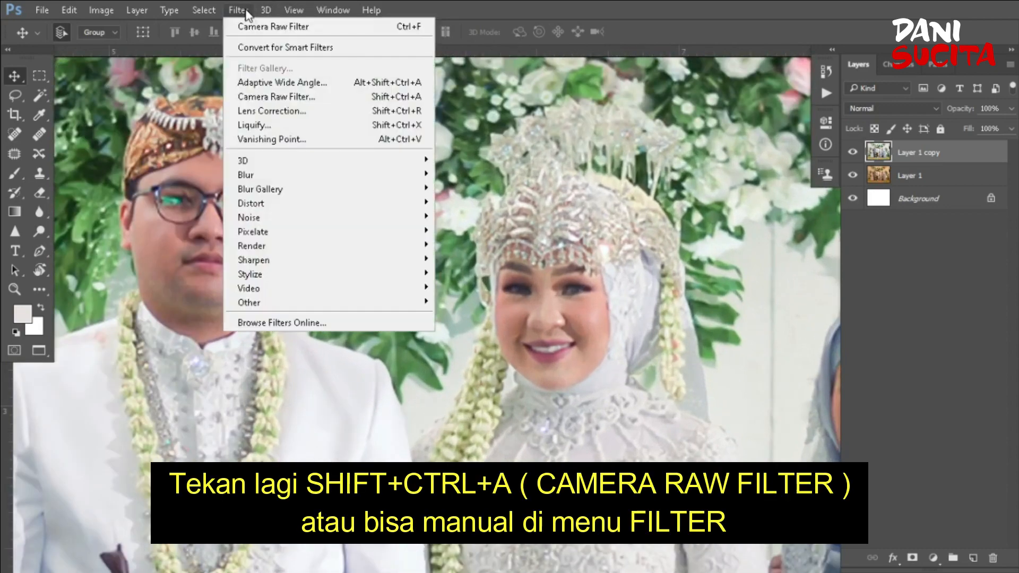
pyautogui.click(316, 98)
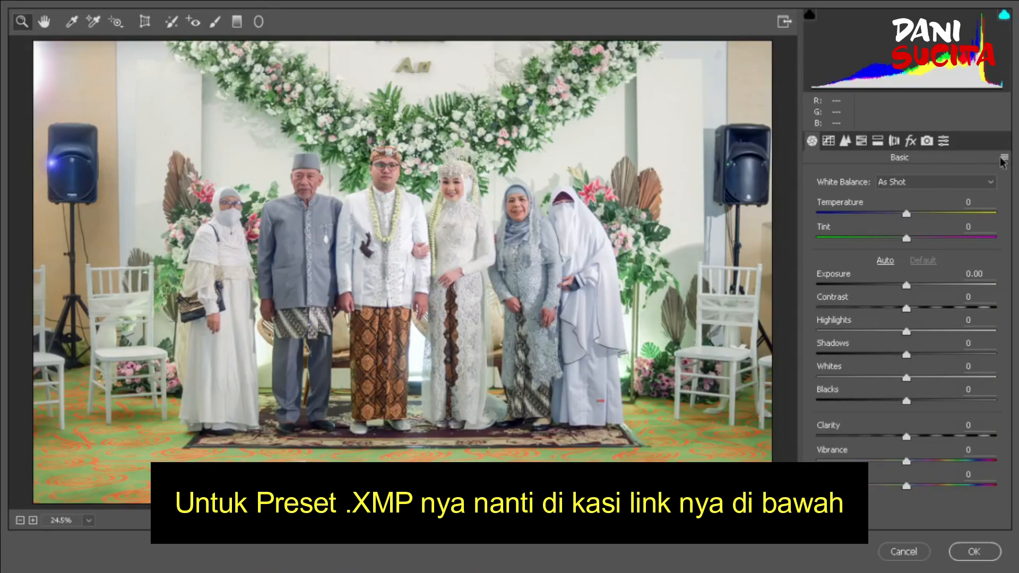
pyautogui.click(1004, 157)
pyautogui.moveTo(930, 262)
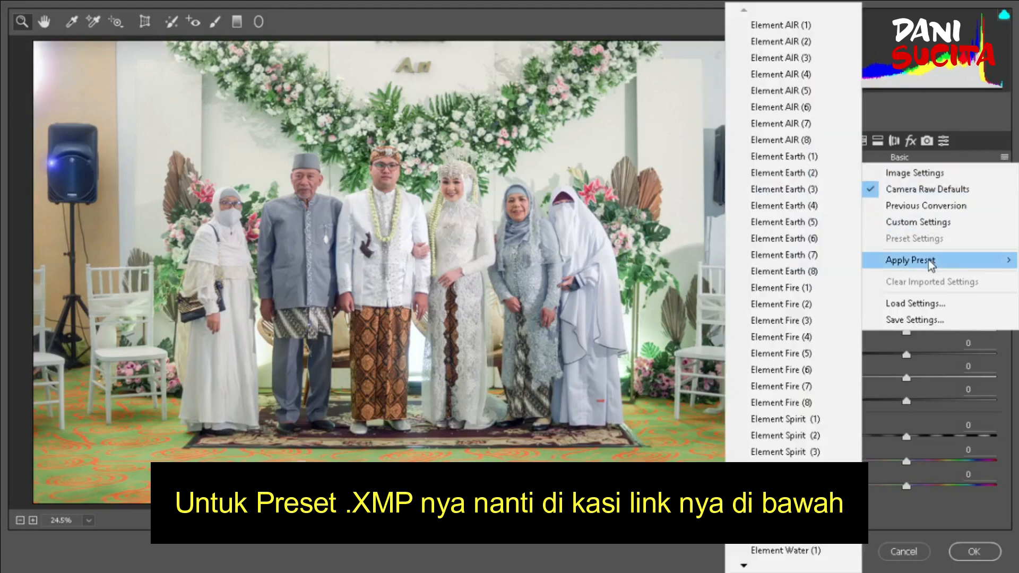
pyautogui.click(807, 90)
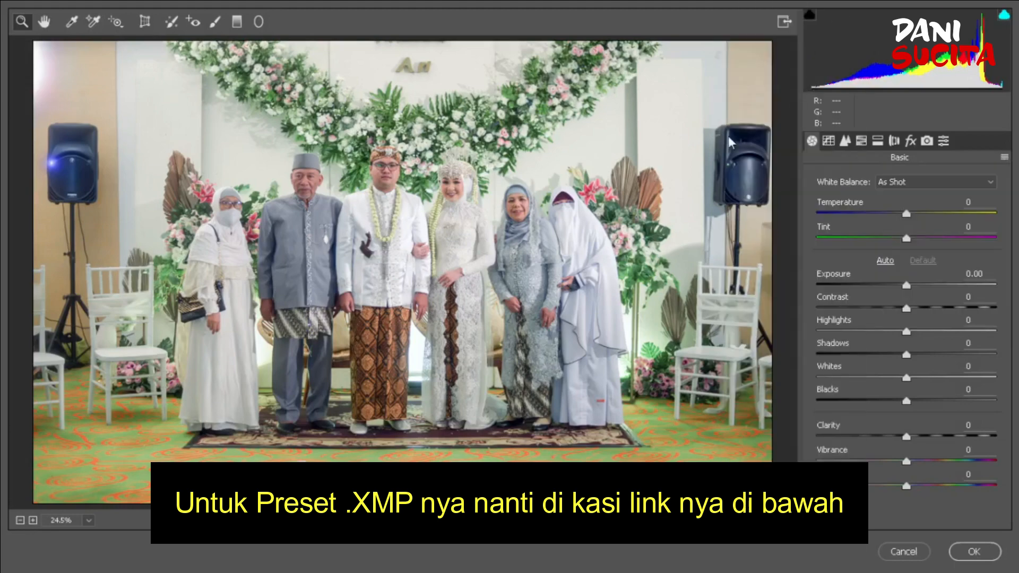
pyautogui.moveTo(342, 141); pyautogui.dragTo(523, 287)
pyautogui.moveTo(393, 167); pyautogui.dragTo(610, 424)
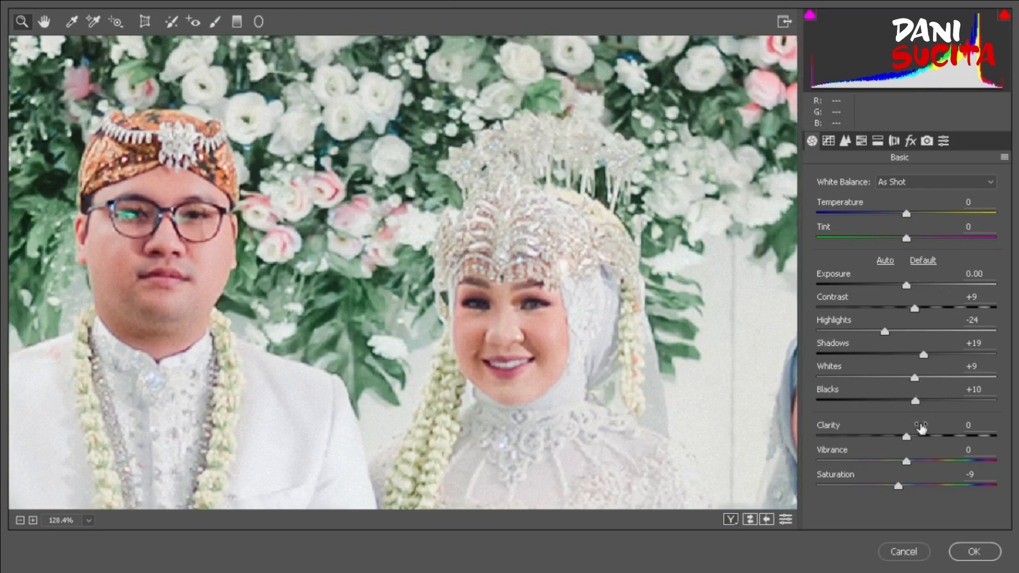
# - Set Vibrance to -8, Temperature to -3, Tint to -3 and Exposure to -0.15, and apply the Camera Raw Filter
pyautogui.moveTo(902, 463); pyautogui.dragTo(899, 465)
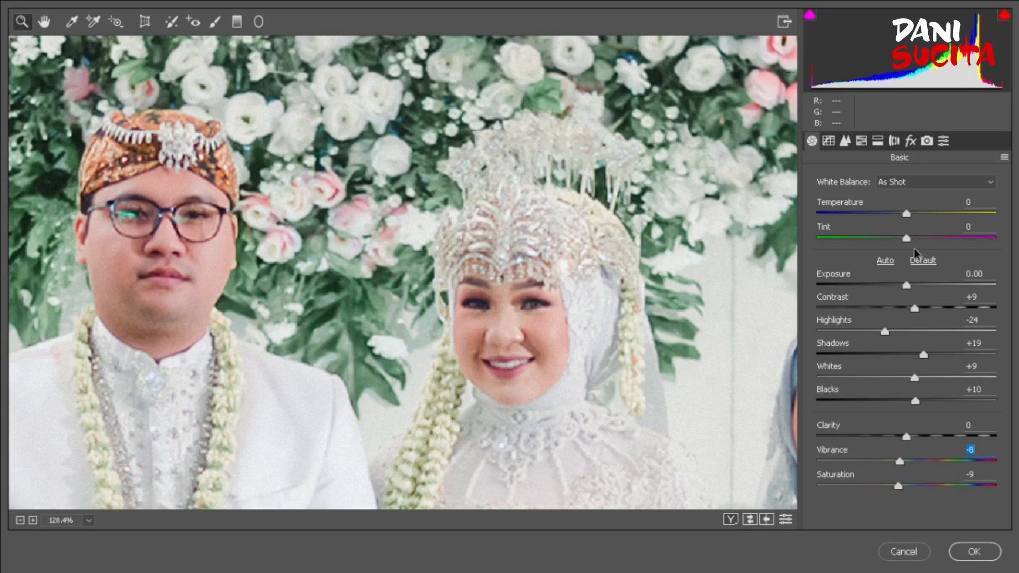
pyautogui.moveTo(905, 216); pyautogui.dragTo(907, 240)
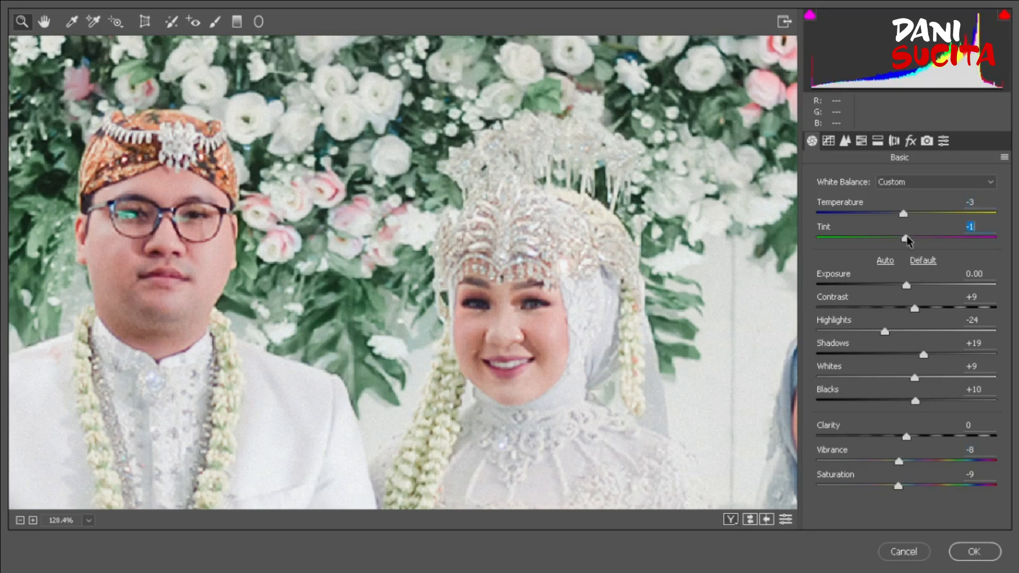
pyautogui.moveTo(905, 285); pyautogui.dragTo(903, 285)
pyautogui.hotkey('ctrl', '-')
pyautogui.hotkey('ctrl', '-')
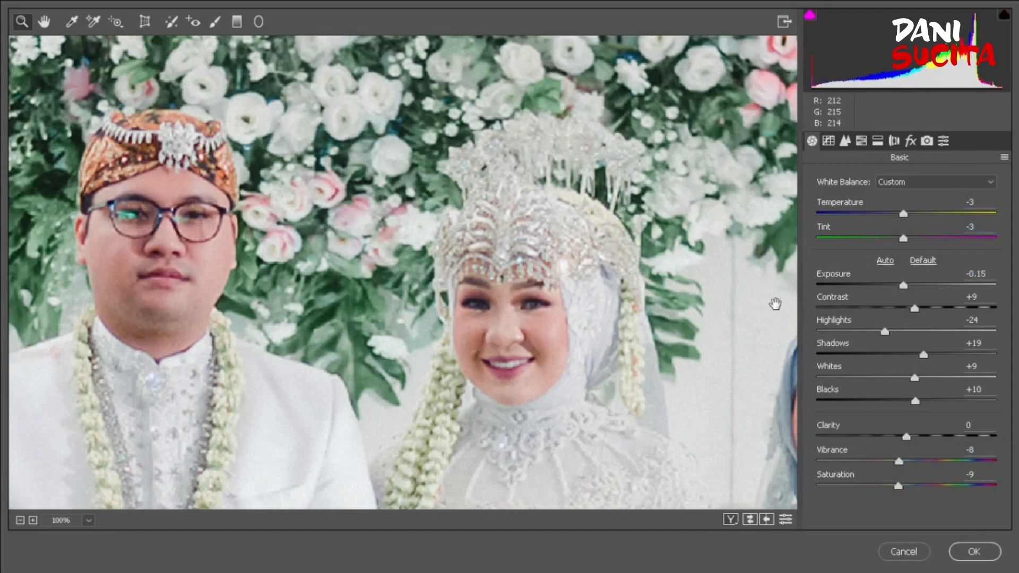
pyautogui.hotkey('ctrl', '-')
pyautogui.hotkey('ctrl', '-')
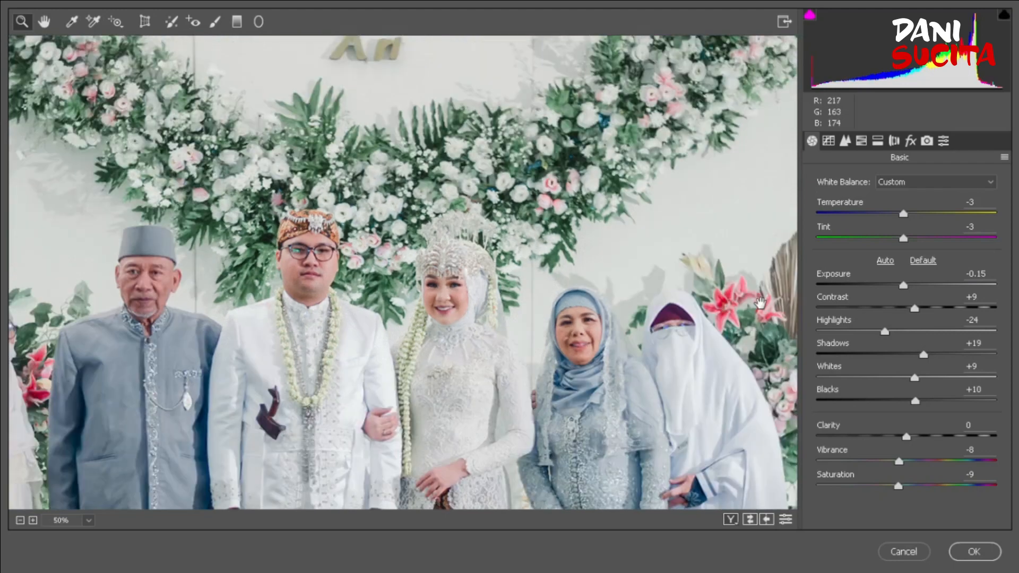
pyautogui.hotkey('ctrl', '-')
pyautogui.click(973, 551)
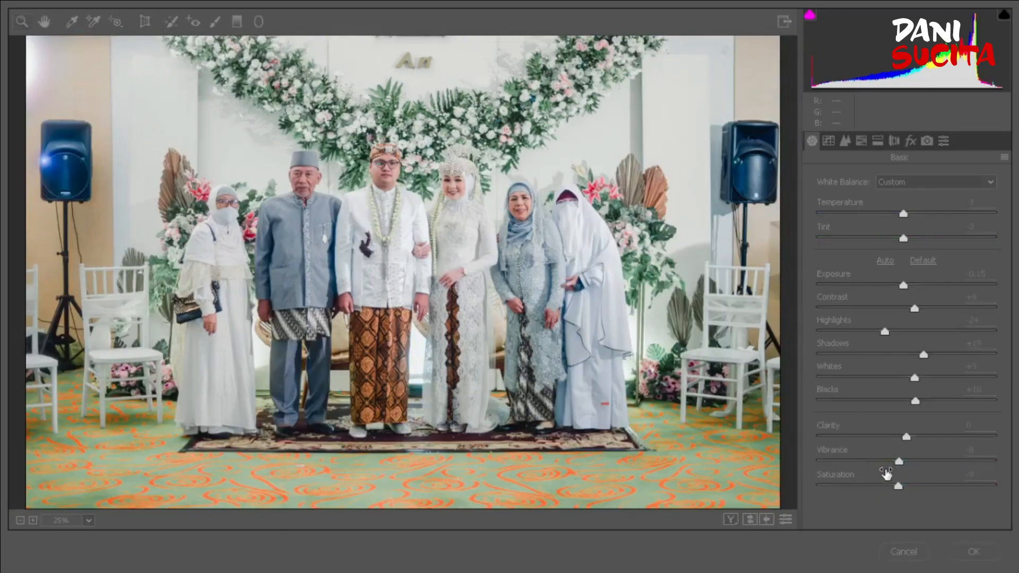
# - Compare the finished grade with the original across the full group photo by toggling the visibility of Layer 1 copy twice
pyautogui.hotkey('ctrl', '-')
pyautogui.hotkey('ctrl', '-')
pyautogui.hotkey('ctrl', '-')
pyautogui.hotkey('ctrl', '-')
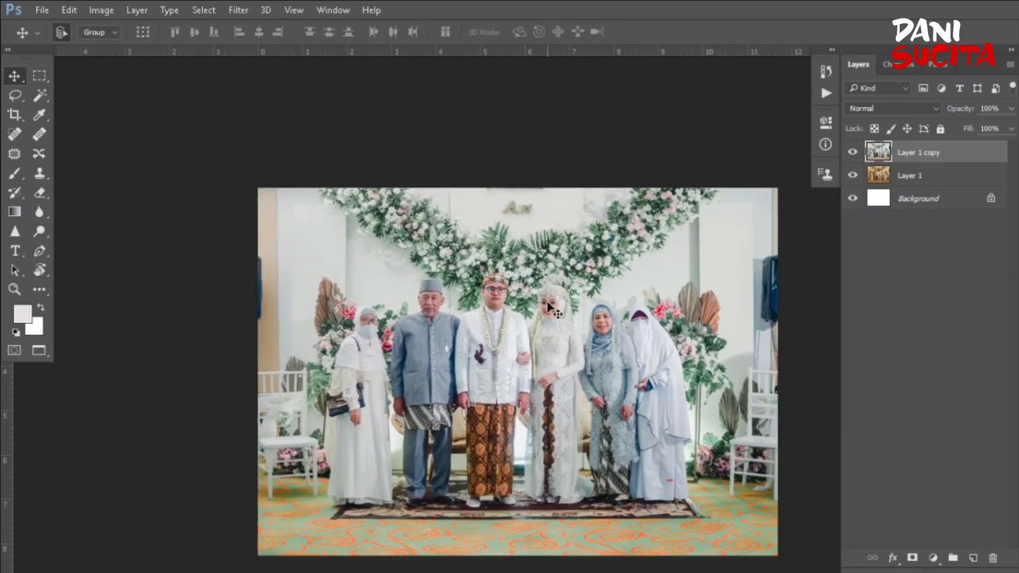
pyautogui.moveTo(603, 299); pyautogui.dragTo(569, 293)
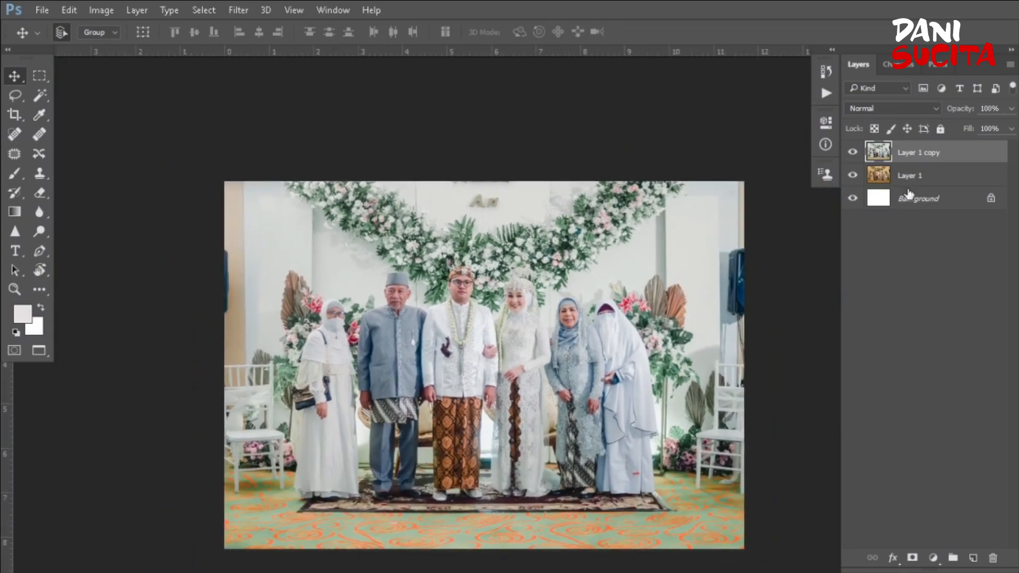
pyautogui.click(854, 152)
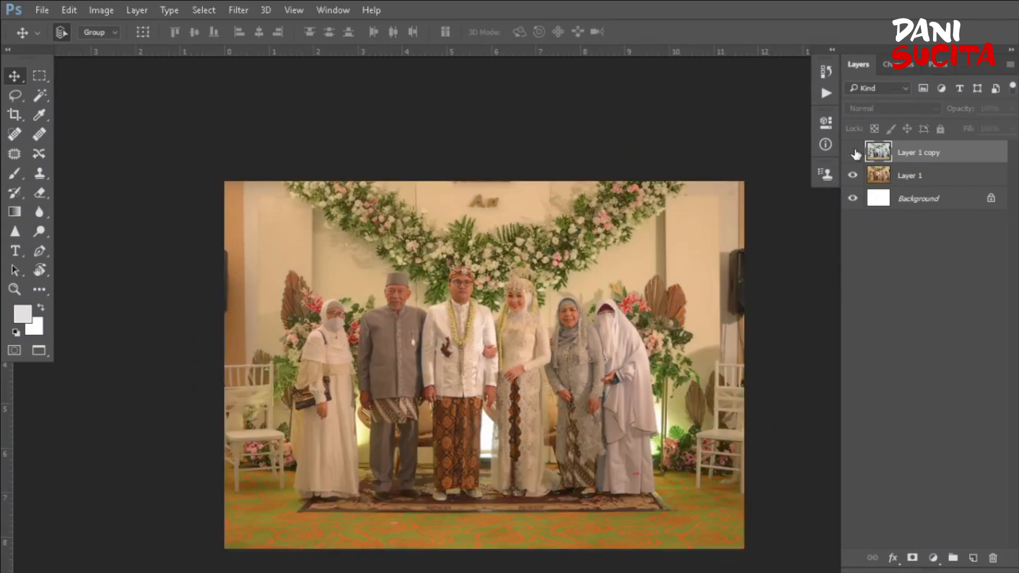
pyautogui.click(854, 153)
pyautogui.scroll(-1, 577, 270)
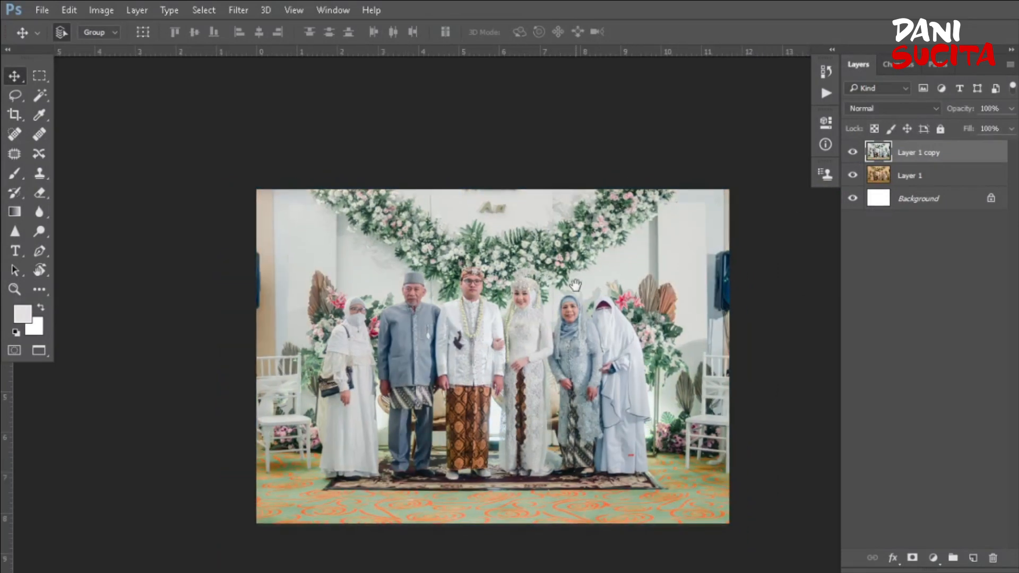
pyautogui.moveTo(577, 270); pyautogui.dragTo(548, 215)
pyautogui.scroll(3, 550, 246)
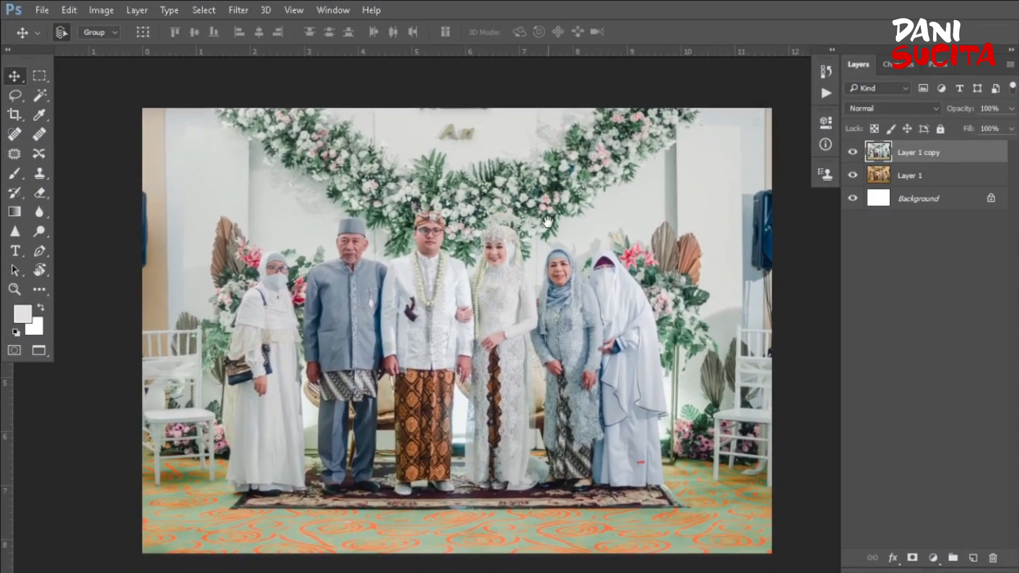
pyautogui.click(854, 152)
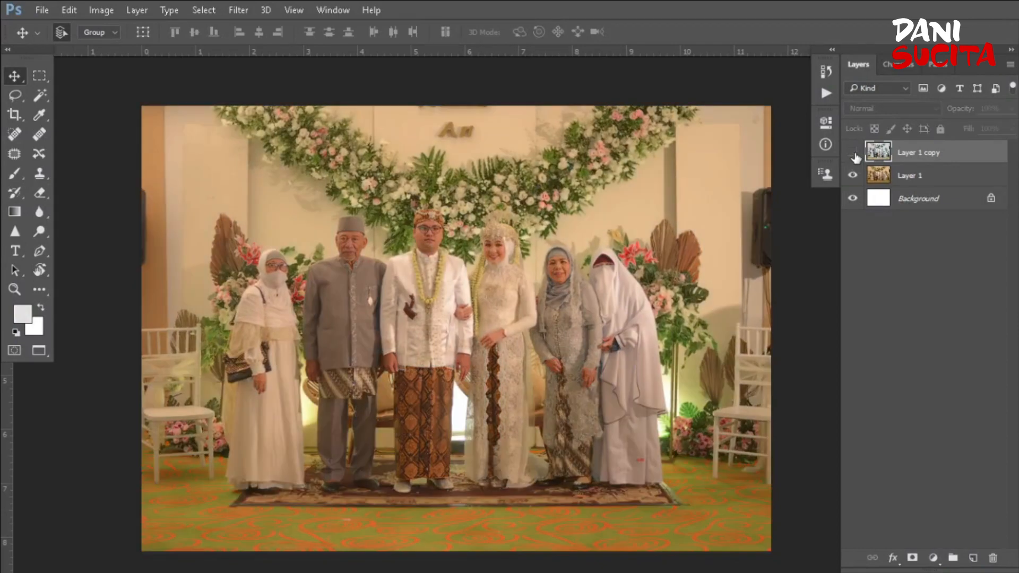
pyautogui.click(853, 153)
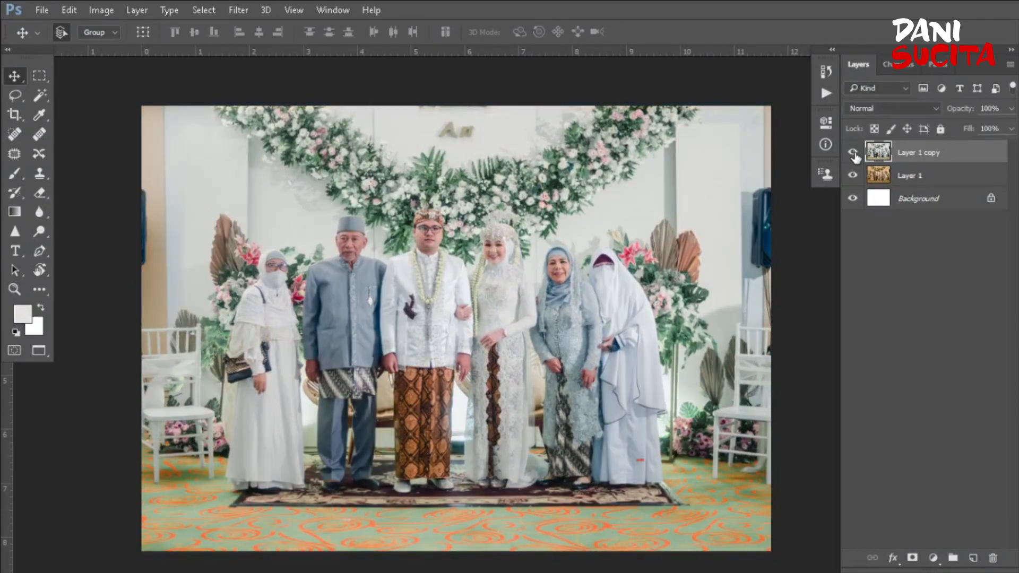